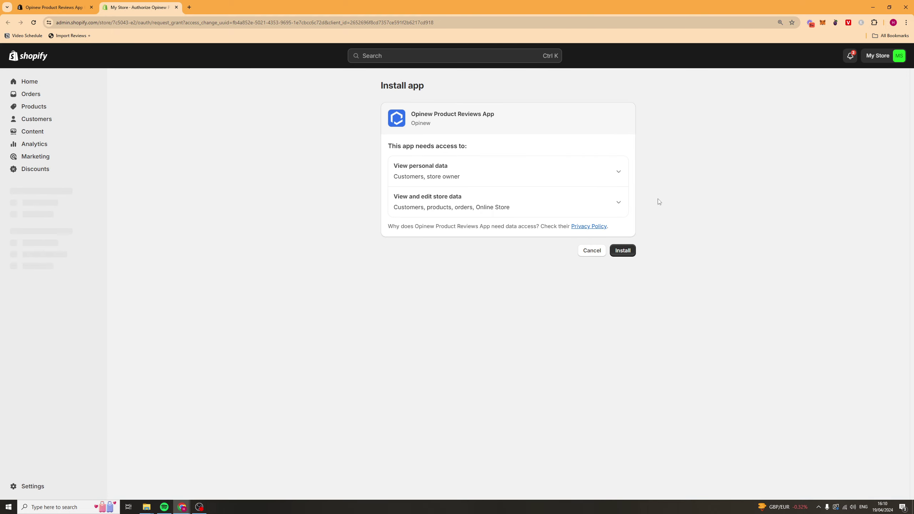
Install the Opinew Product Reviews App, granting the store access it requests
{"action": "left_click", "coordinate": [616, 250]}
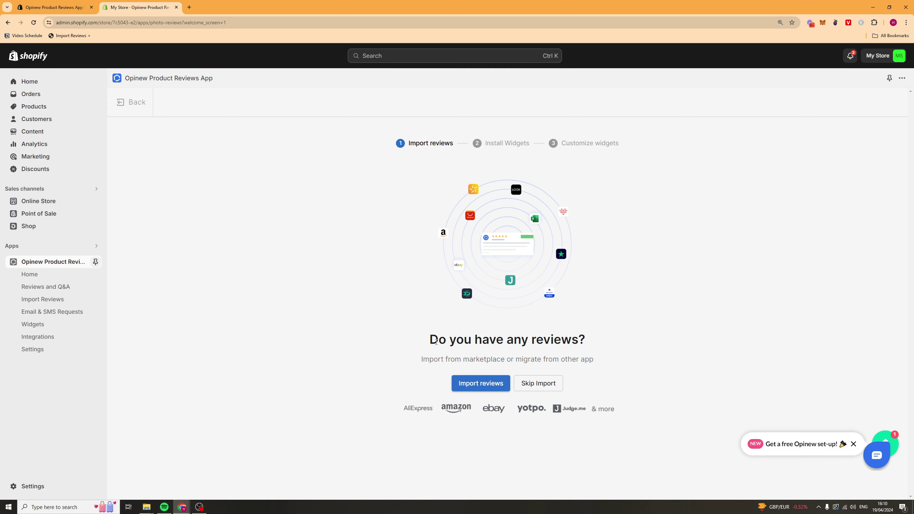
Read over the Import reviews step, then skip importing to reach Install Widgets
{"action": "left_click_drag", "start_coordinate": [436, 341], "coordinate": [611, 341]}
{"action": "left_click_drag", "start_coordinate": [423, 358], "coordinate": [573, 359]}
{"action": "left_click_drag", "start_coordinate": [469, 359], "coordinate": [554, 360]}
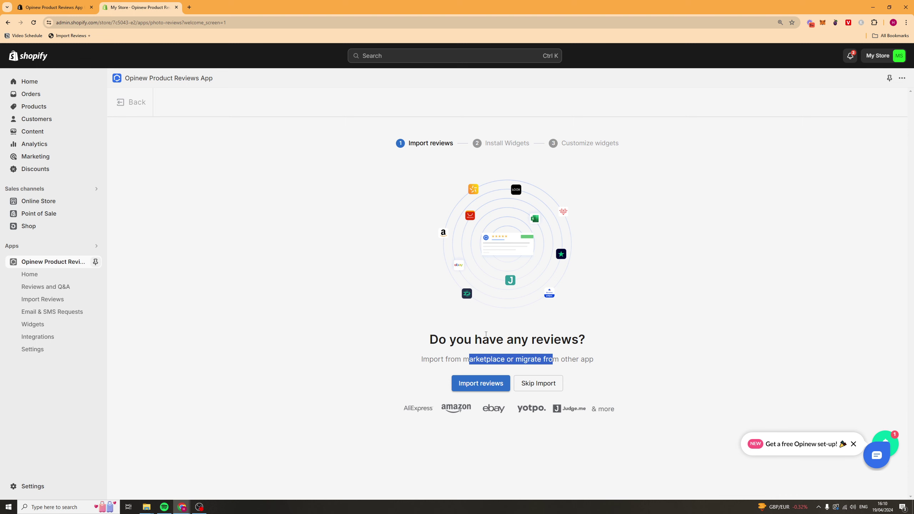
{"action": "left_click", "coordinate": [498, 424]}
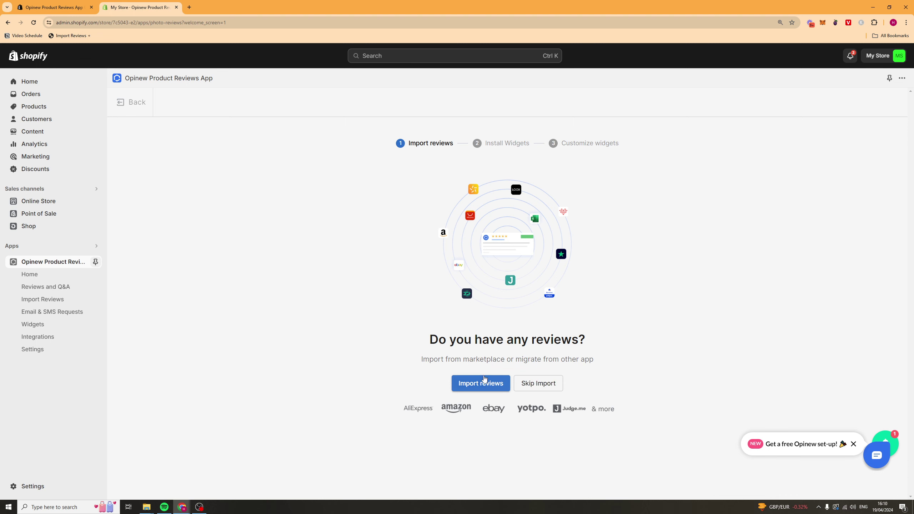
{"action": "left_click", "coordinate": [540, 383]}
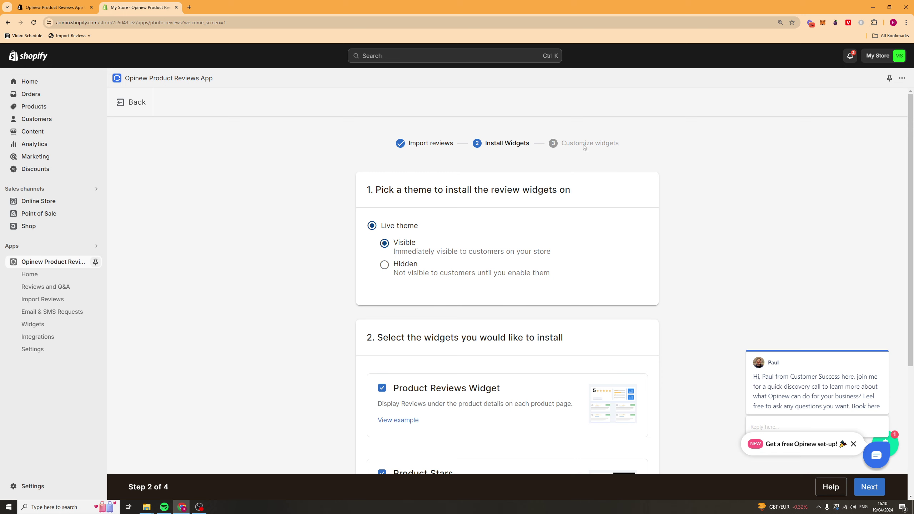
{"action": "left_click_drag", "start_coordinate": [379, 189], "coordinate": [547, 197]}
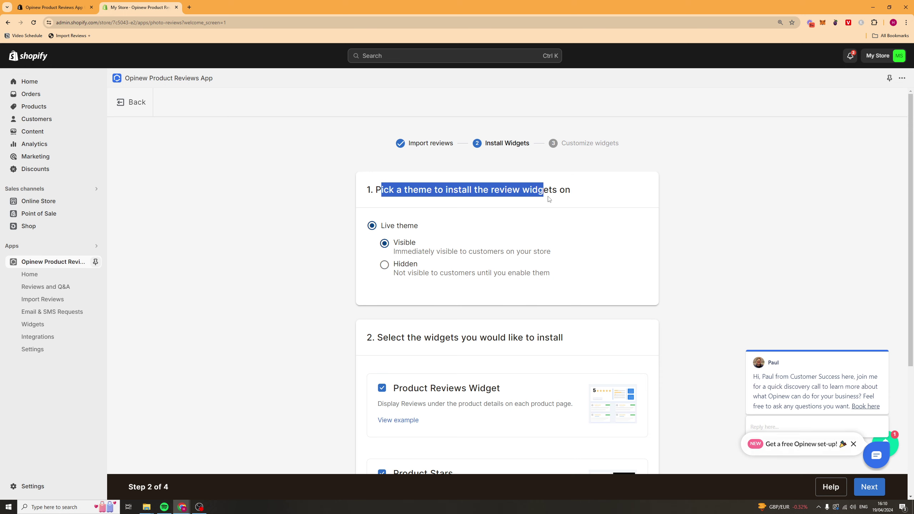
{"action": "left_click", "coordinate": [395, 204]}
{"action": "scroll", "coordinate": [395, 204], "scroll_direction": "down", "scroll_amount": 2}
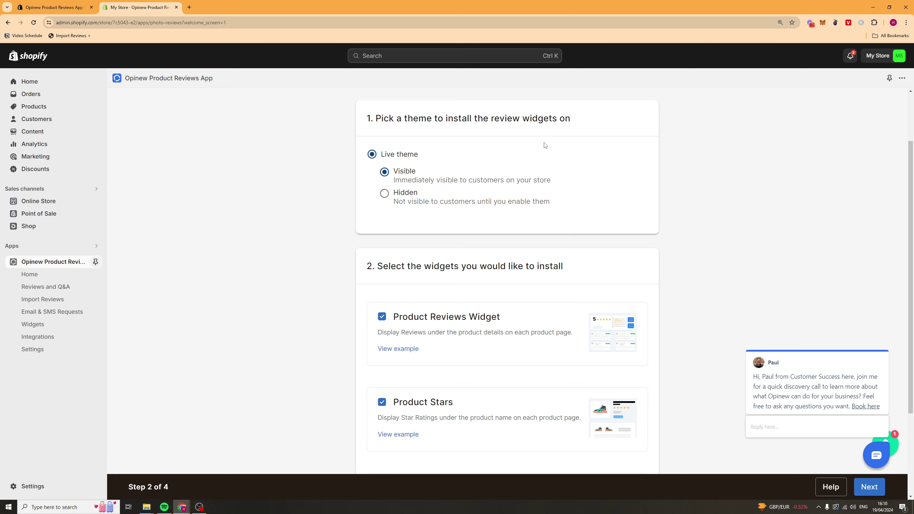
{"action": "scroll", "coordinate": [545, 145], "scroll_direction": "down", "scroll_amount": 3}
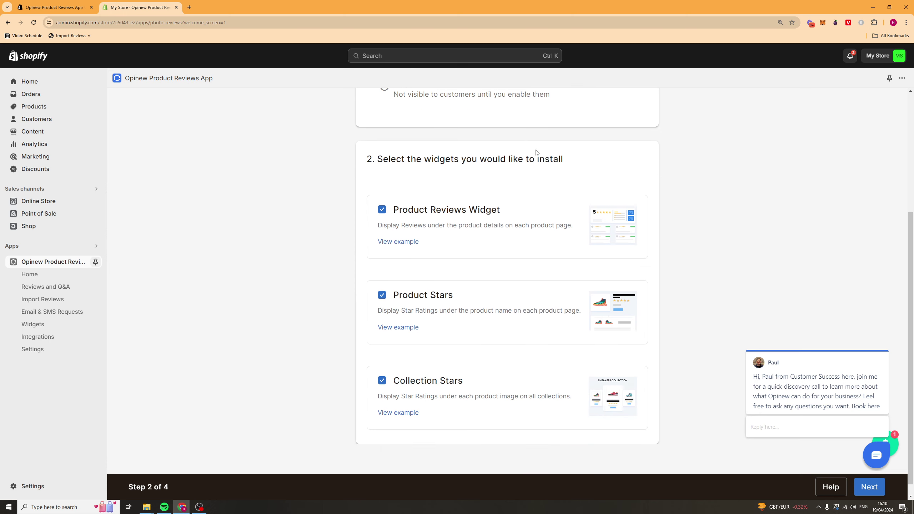
{"action": "right_click", "coordinate": [411, 244]}
{"action": "key", "text": "Escape"}
{"action": "left_click", "coordinate": [416, 245]}
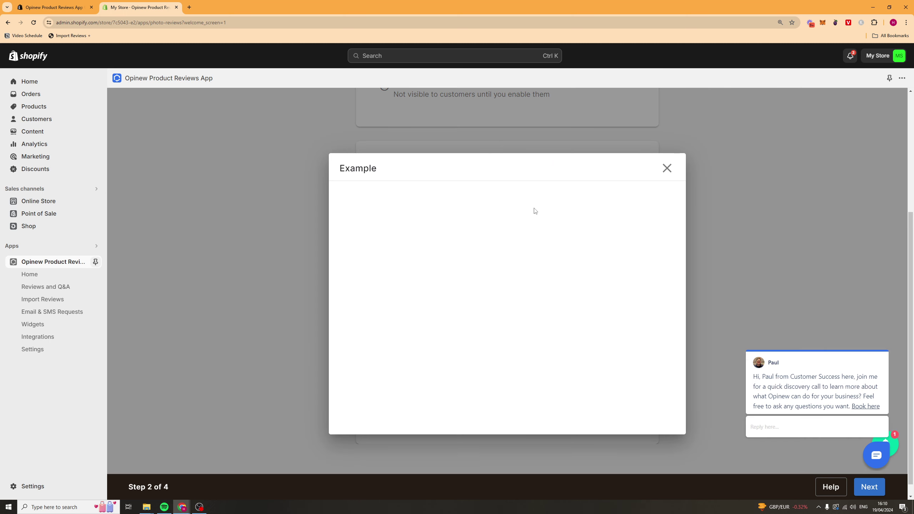
{"action": "left_click", "coordinate": [667, 169]}
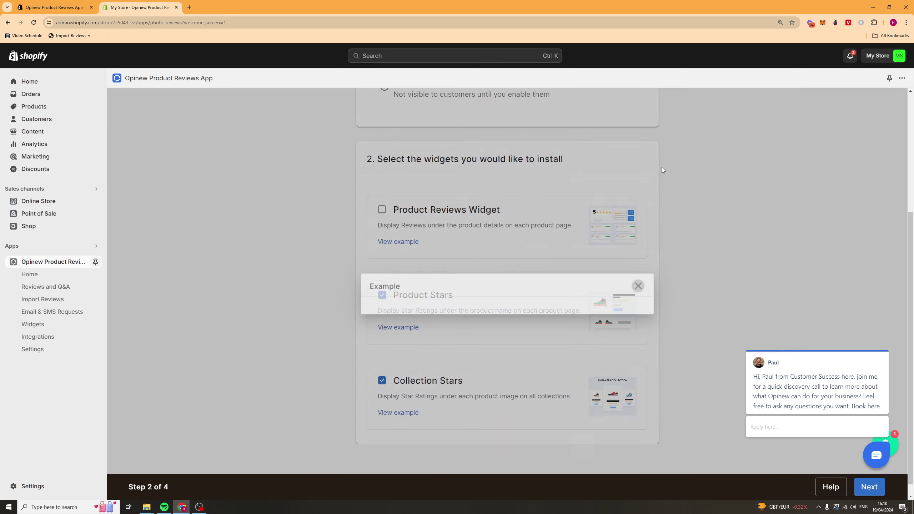
{"action": "left_click", "coordinate": [382, 209]}
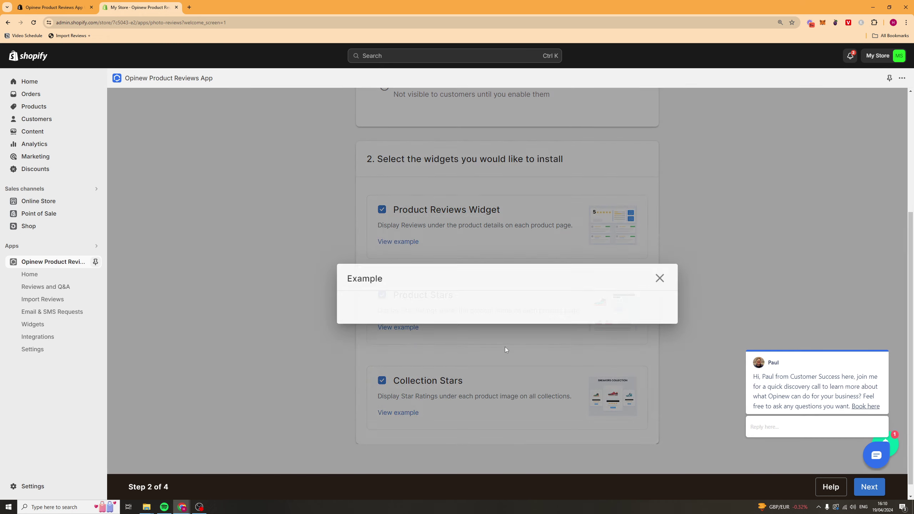
{"action": "left_click", "coordinate": [396, 327]}
{"action": "left_click", "coordinate": [667, 166]}
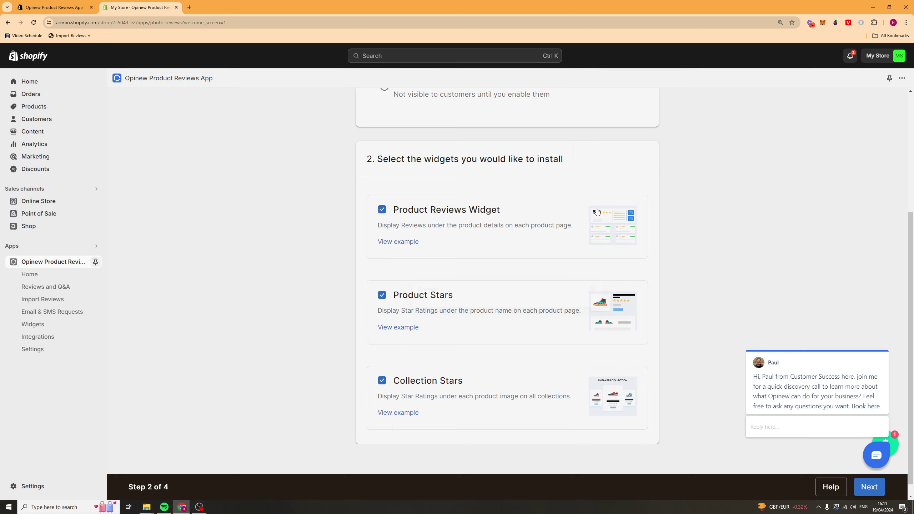
{"action": "scroll", "coordinate": [424, 400], "scroll_direction": "down", "scroll_amount": 1}
{"action": "left_click", "coordinate": [424, 401]}
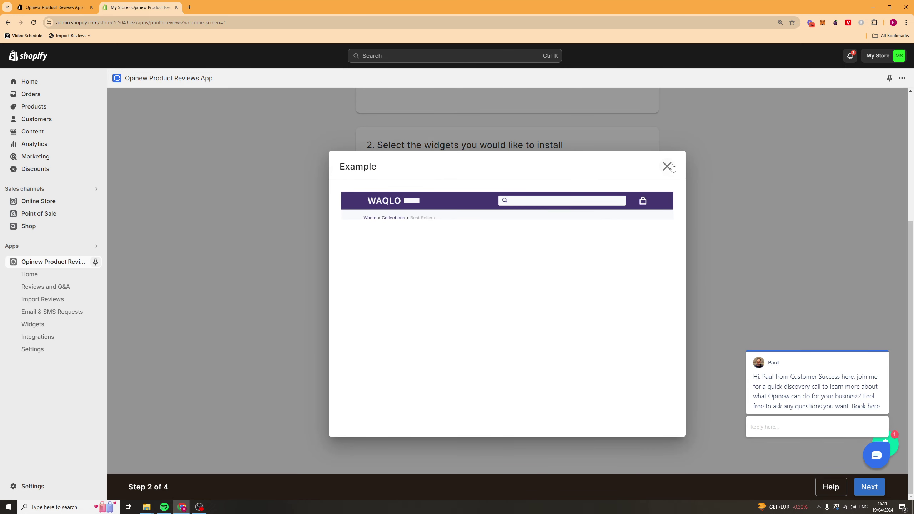
{"action": "left_click", "coordinate": [667, 167]}
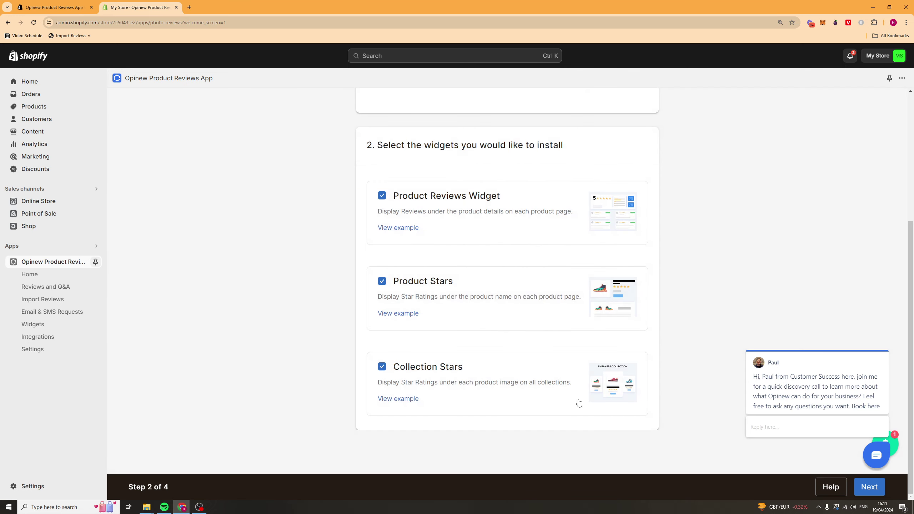
Install the widgets and give the reviews widget the Carousel layout with month/day/year dates
{"action": "left_click", "coordinate": [867, 487]}
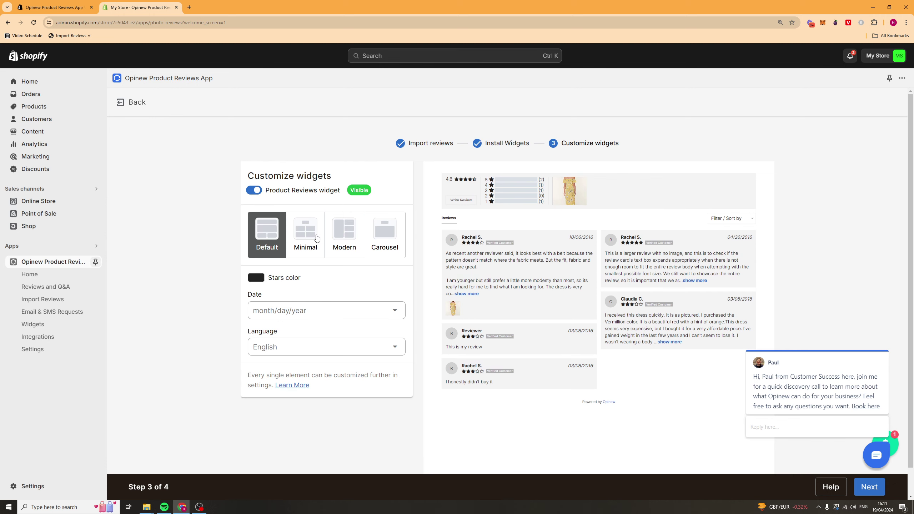
{"action": "left_click", "coordinate": [303, 236]}
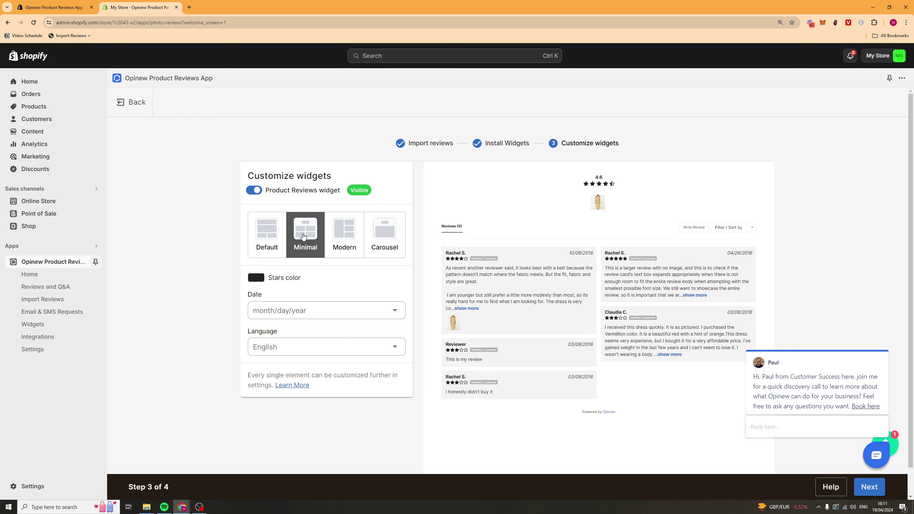
{"action": "left_click", "coordinate": [343, 240]}
{"action": "left_click", "coordinate": [395, 245]}
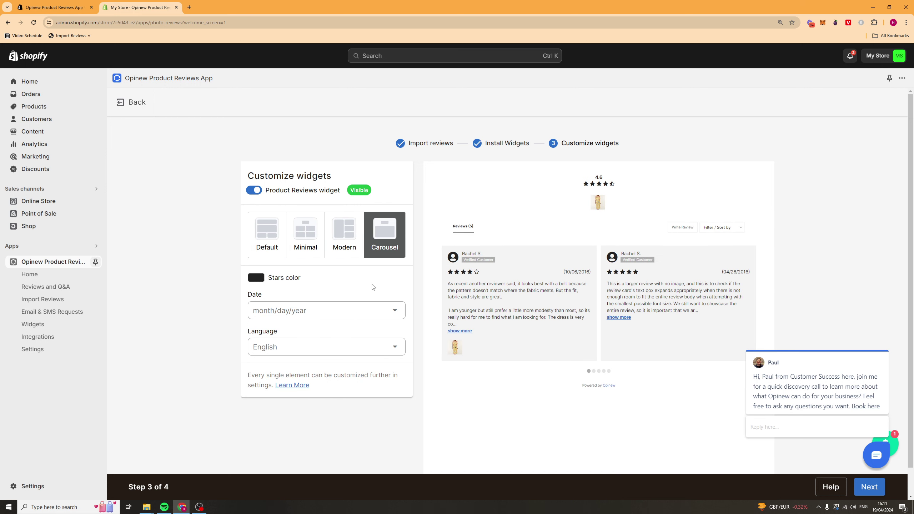
{"action": "left_click", "coordinate": [353, 312]}
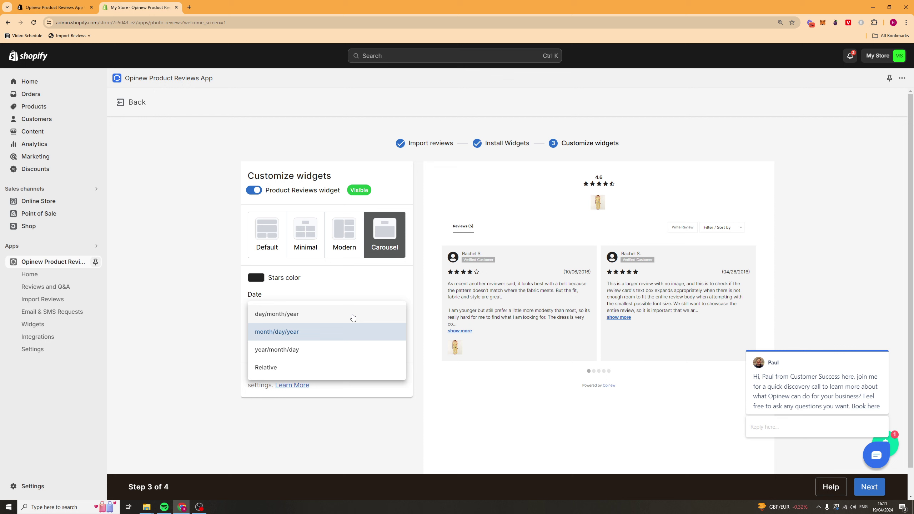
{"action": "left_click", "coordinate": [309, 299]}
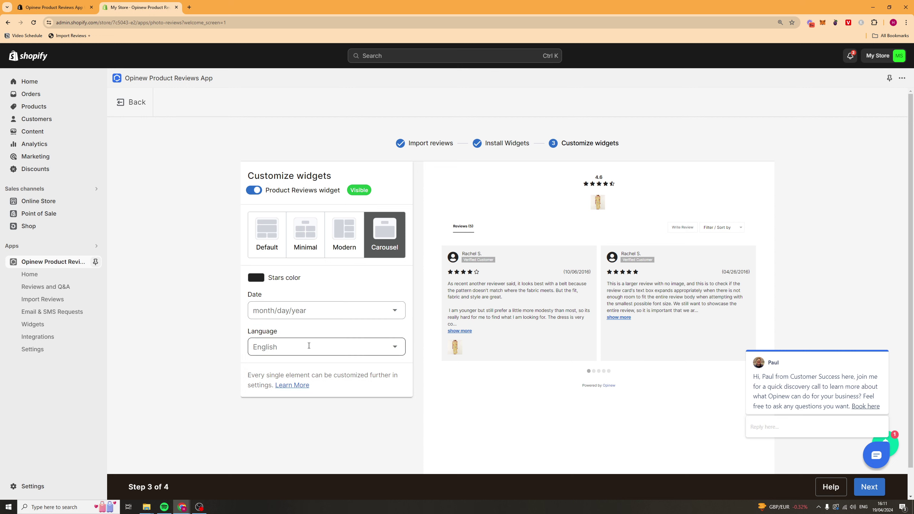
{"action": "left_click", "coordinate": [870, 487]}
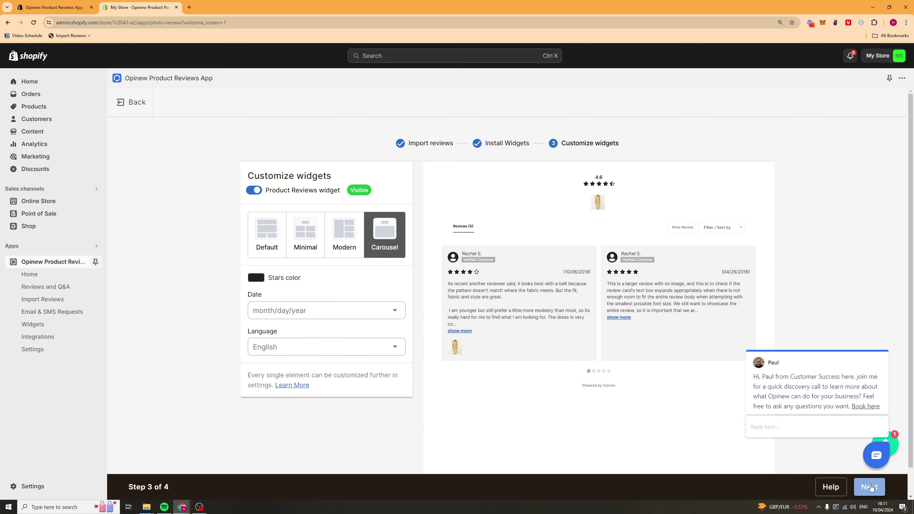
Compare the annual plan prices, then return billing to Monthly
{"action": "scroll", "coordinate": [484, 217], "scroll_direction": "down", "scroll_amount": 2}
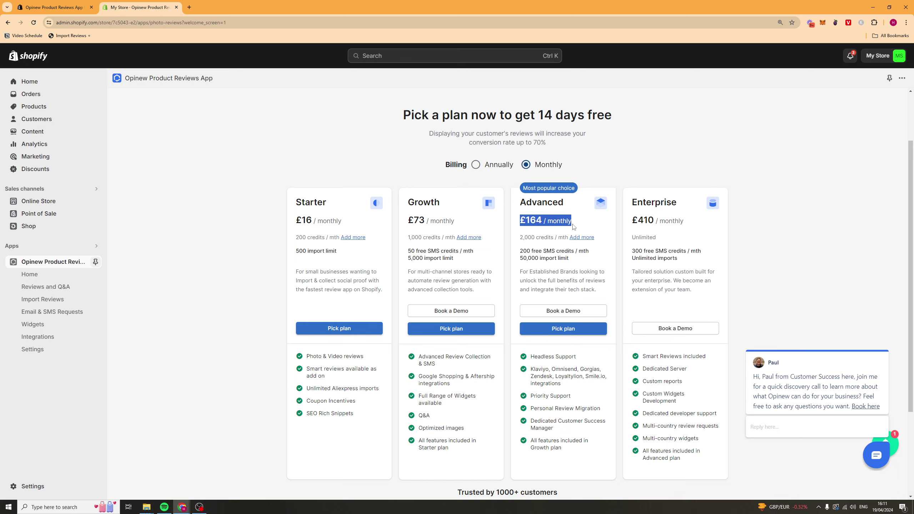
{"action": "left_click", "coordinate": [478, 165]}
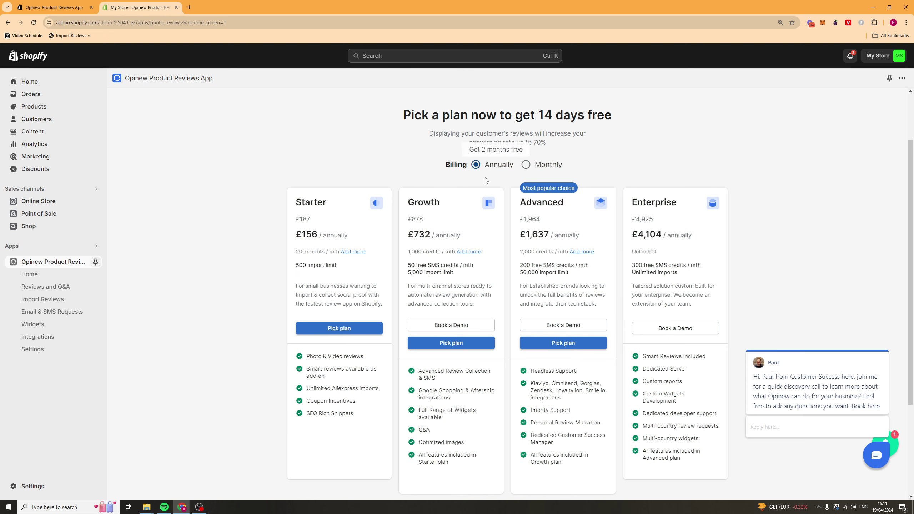
{"action": "left_click", "coordinate": [530, 167]}
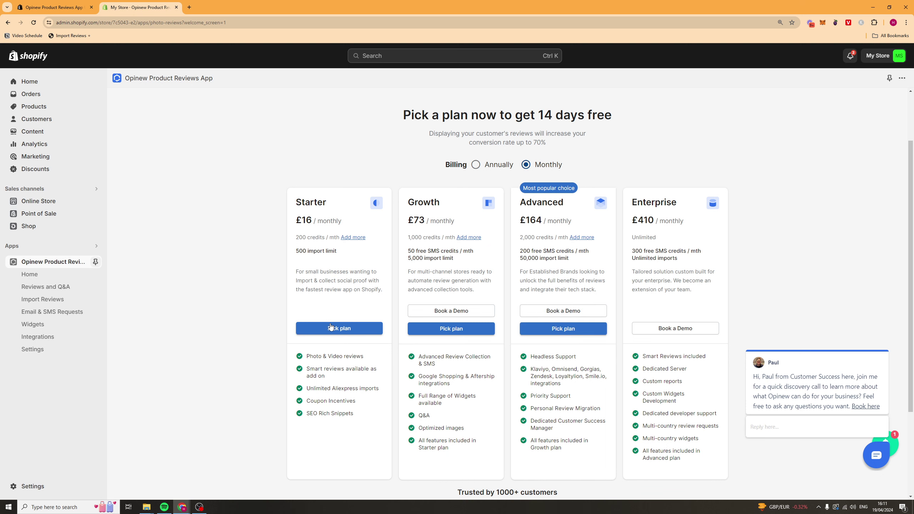
Choose the Starter plan without Smart reviews and approve its £18.92 GBP subscription charge
{"action": "left_click", "coordinate": [345, 331]}
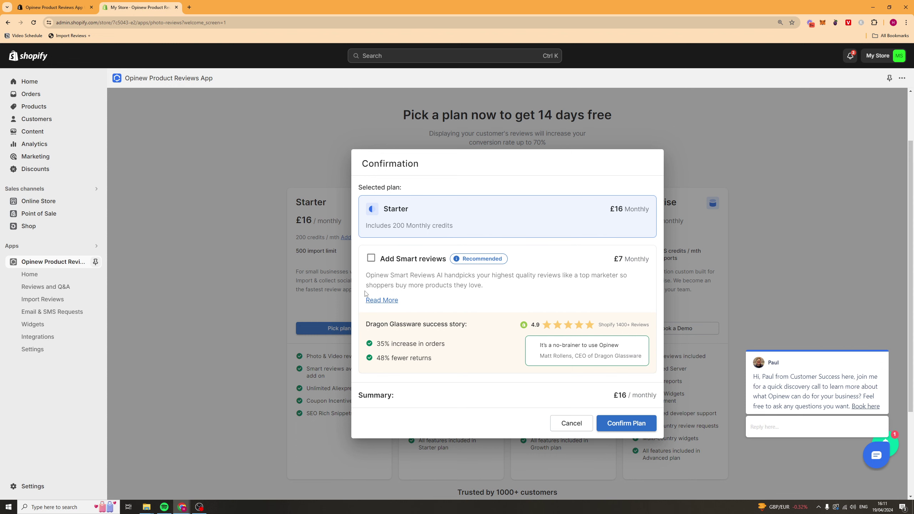
{"action": "left_click", "coordinate": [620, 421]}
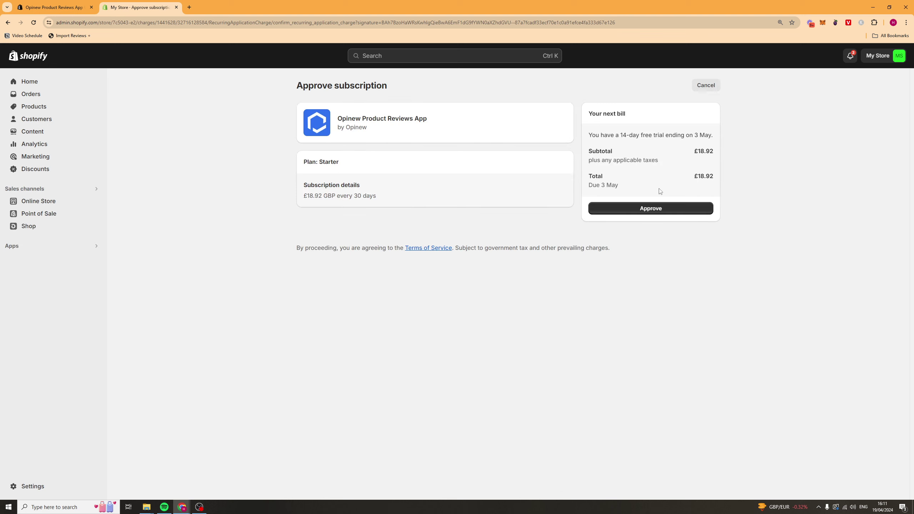
{"action": "left_click", "coordinate": [657, 211]}
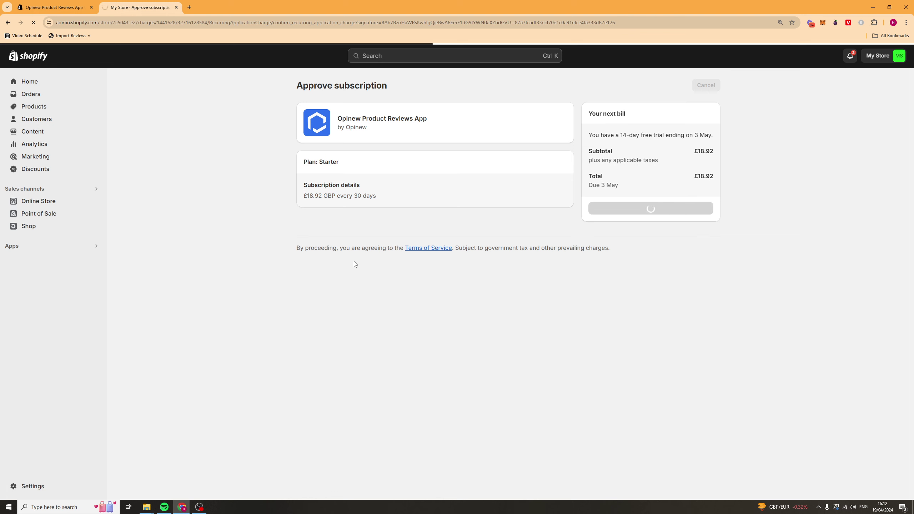
Go to Import reviews and select the lamp product to import reviews for
{"action": "scroll", "coordinate": [276, 160], "scroll_direction": "down", "scroll_amount": 4}
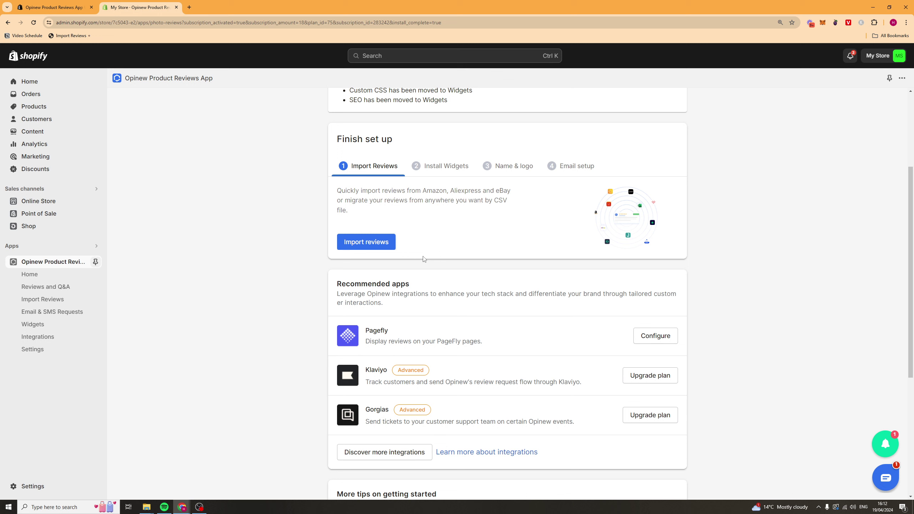
{"action": "left_click", "coordinate": [365, 242]}
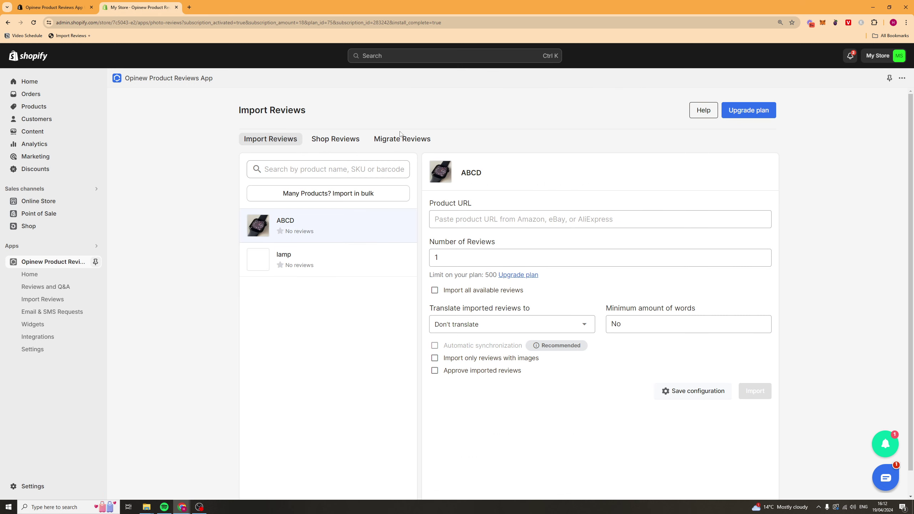
{"action": "scroll", "coordinate": [333, 177], "scroll_direction": "down", "scroll_amount": 1}
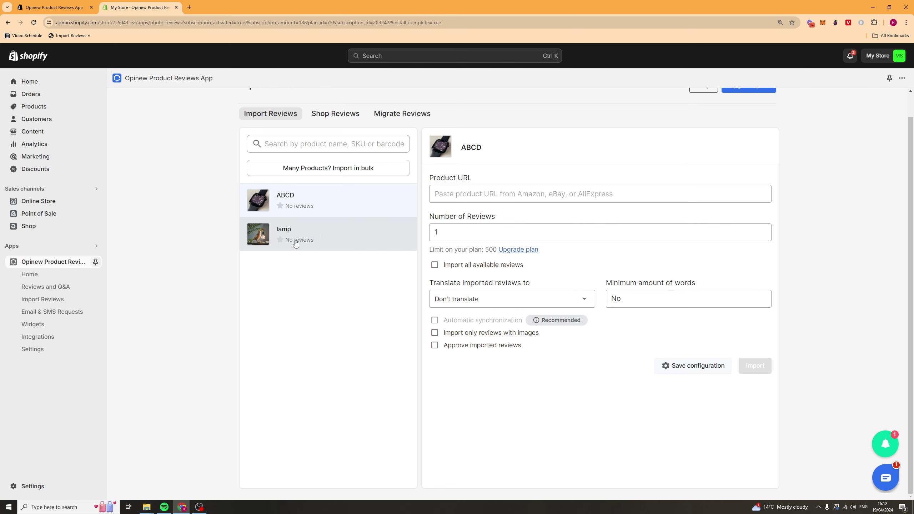
{"action": "scroll", "coordinate": [336, 221], "scroll_direction": "up", "scroll_amount": 1}
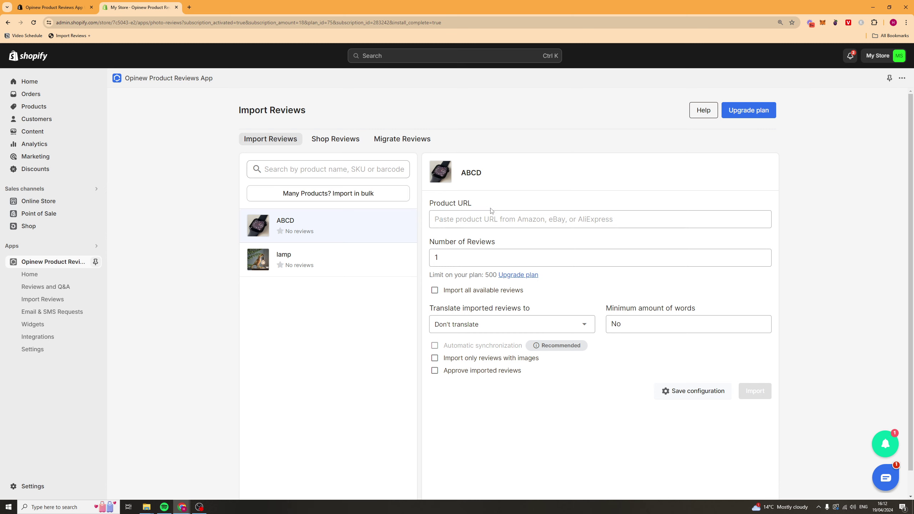
{"action": "left_click", "coordinate": [345, 261]}
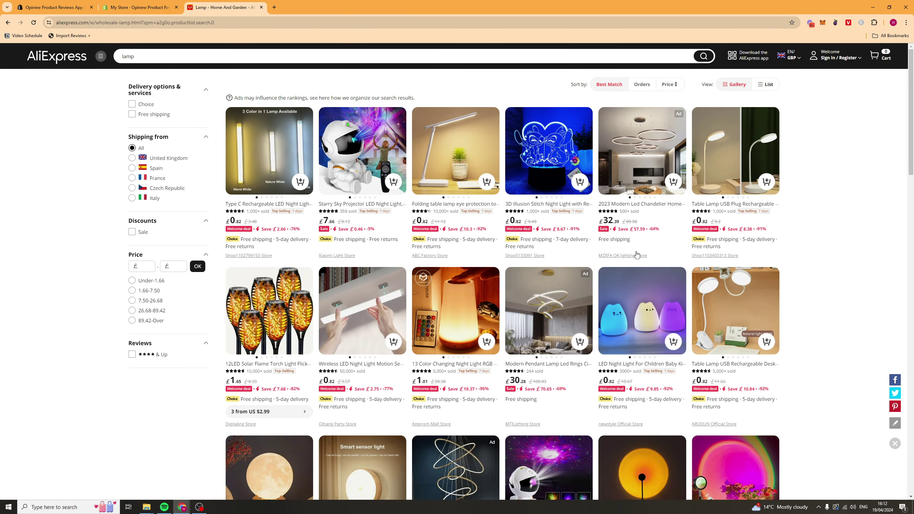
Scroll through the AliExpress lamp search results
{"action": "scroll", "coordinate": [872, 256], "scroll_direction": "down", "scroll_amount": 3}
{"action": "scroll", "coordinate": [437, 138], "scroll_direction": "up", "scroll_amount": 5}
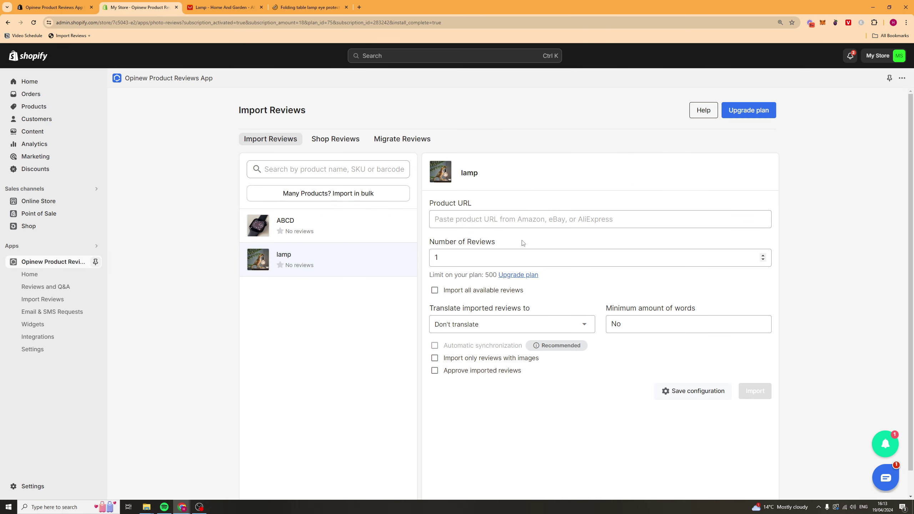
Paste the AliExpress lamp URL, set 20 reviews, and translate imported reviews to English
{"action": "left_click", "coordinate": [522, 219]}
{"action": "key", "text": "ctrl+v"}
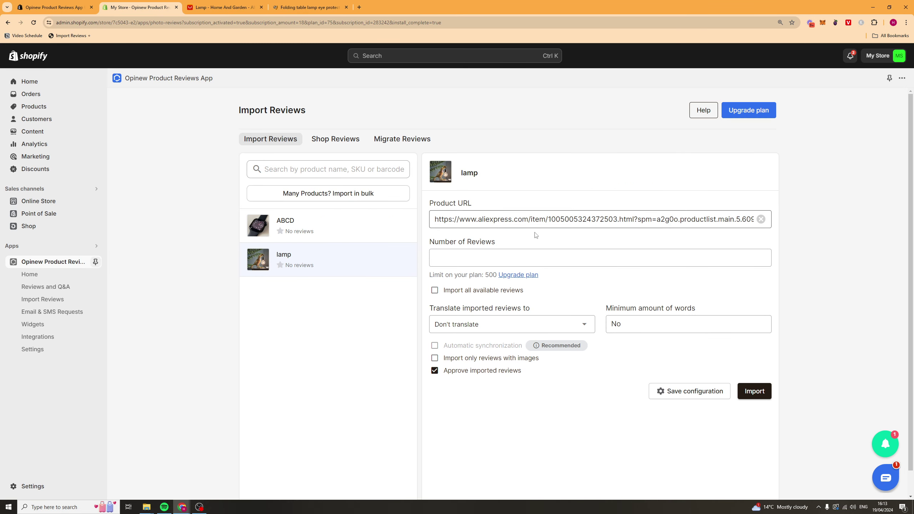
{"action": "left_click", "coordinate": [457, 256]}
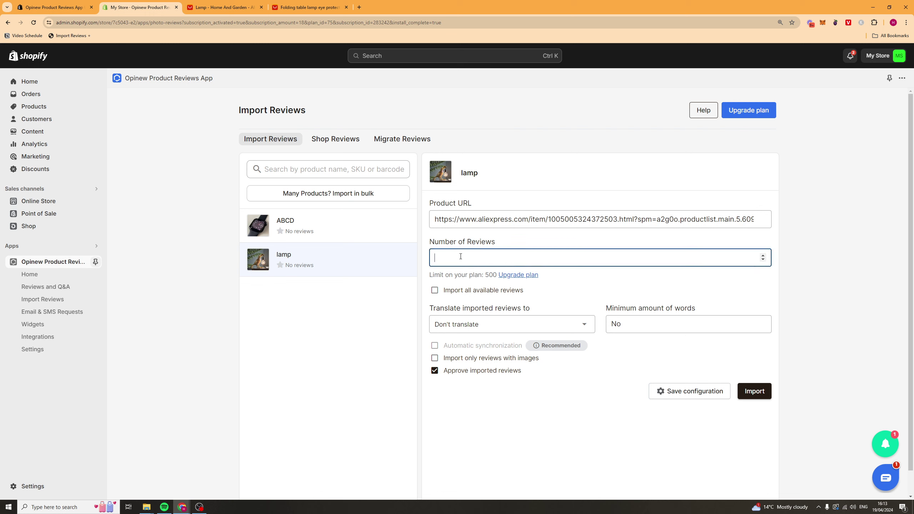
{"action": "type", "text": "20"}
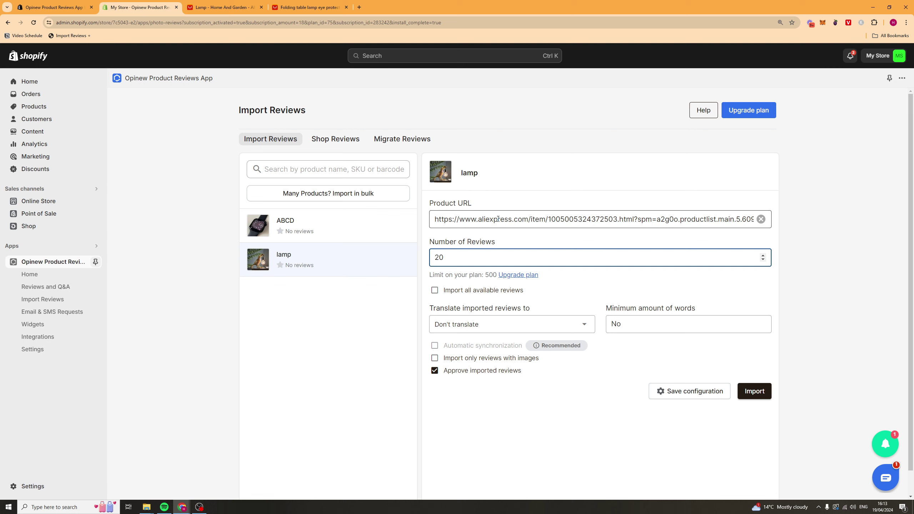
{"action": "left_click", "coordinate": [514, 163]}
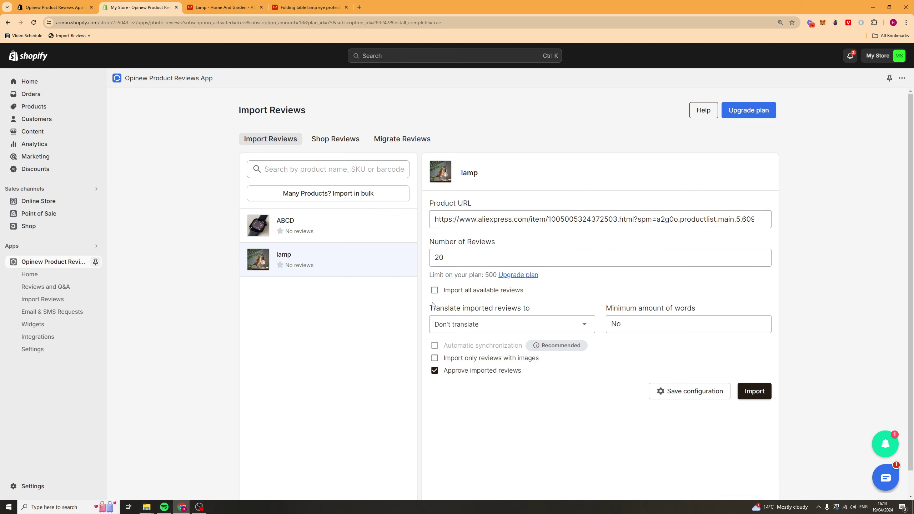
{"action": "left_click", "coordinate": [457, 325]}
{"action": "scroll", "coordinate": [518, 346], "scroll_direction": "down", "scroll_amount": 3}
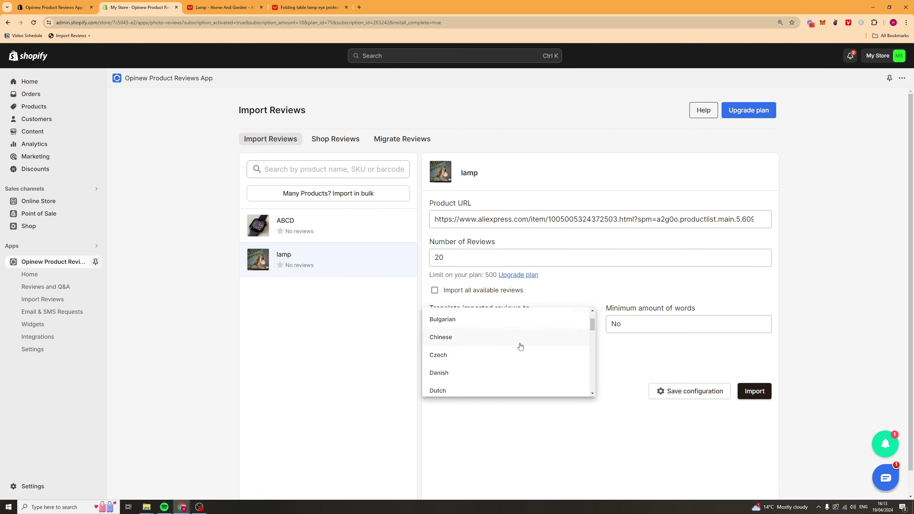
{"action": "left_click", "coordinate": [477, 339]}
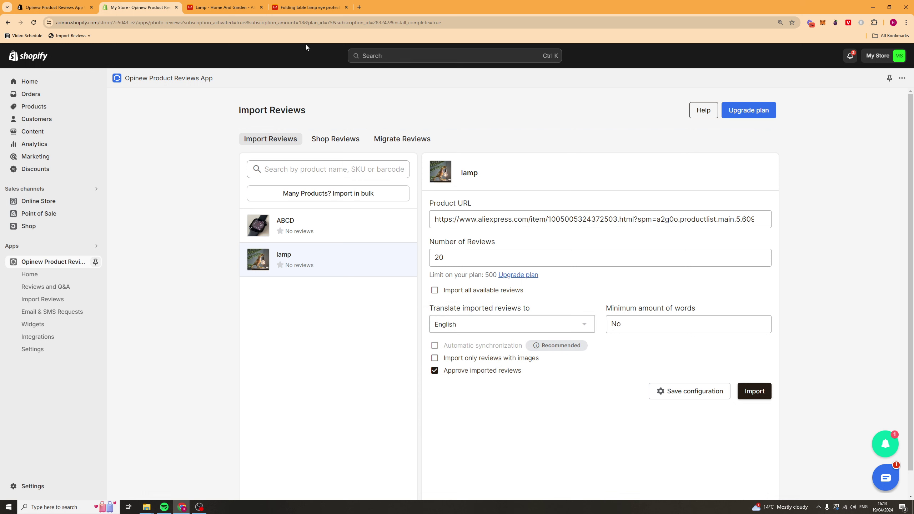
Check the AliExpress lamp page, then keep importing reviews with or without images
{"action": "left_click", "coordinate": [310, 7]}
{"action": "scroll", "coordinate": [495, 394], "scroll_direction": "down", "scroll_amount": 20}
{"action": "scroll", "coordinate": [494, 395], "scroll_direction": "up", "scroll_amount": 4}
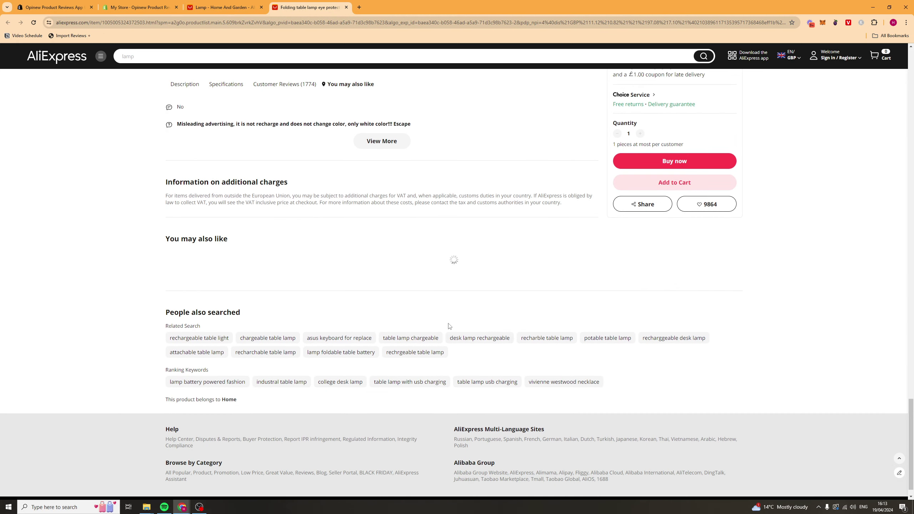
{"action": "left_click", "coordinate": [140, 7]}
{"action": "scroll", "coordinate": [516, 354], "scroll_direction": "down", "scroll_amount": 1}
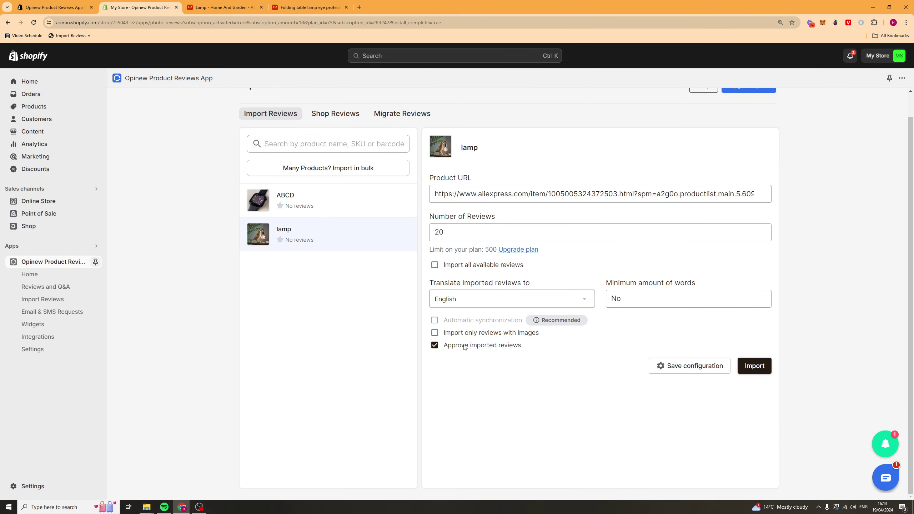
{"action": "left_click", "coordinate": [455, 333]}
{"action": "left_click", "coordinate": [458, 336]}
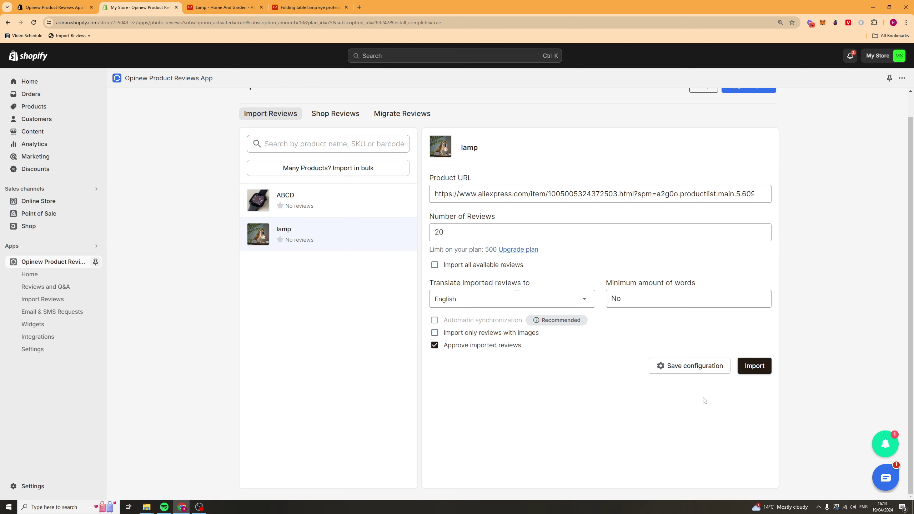
Import the lamp's 20 AliExpress reviews, then go to Shop Reviews' Migrate Reviews section
{"action": "left_click", "coordinate": [748, 366]}
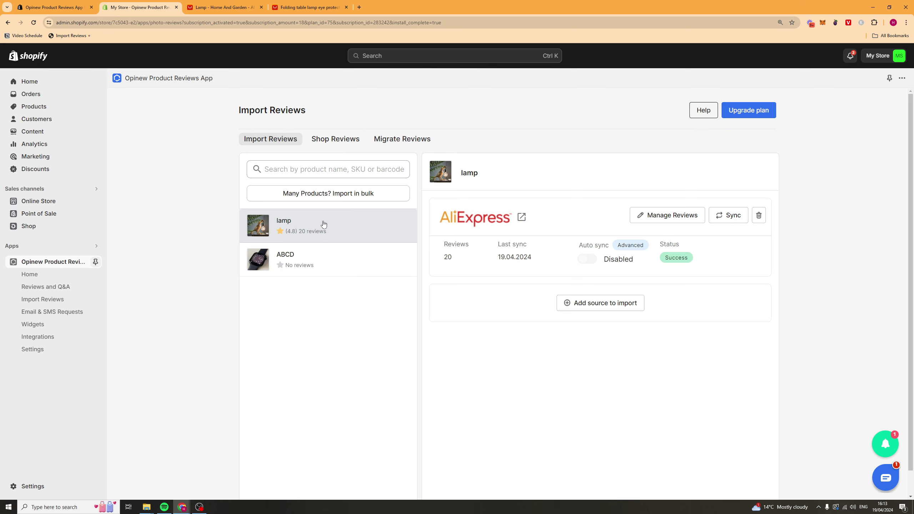
{"action": "left_click", "coordinate": [316, 137]}
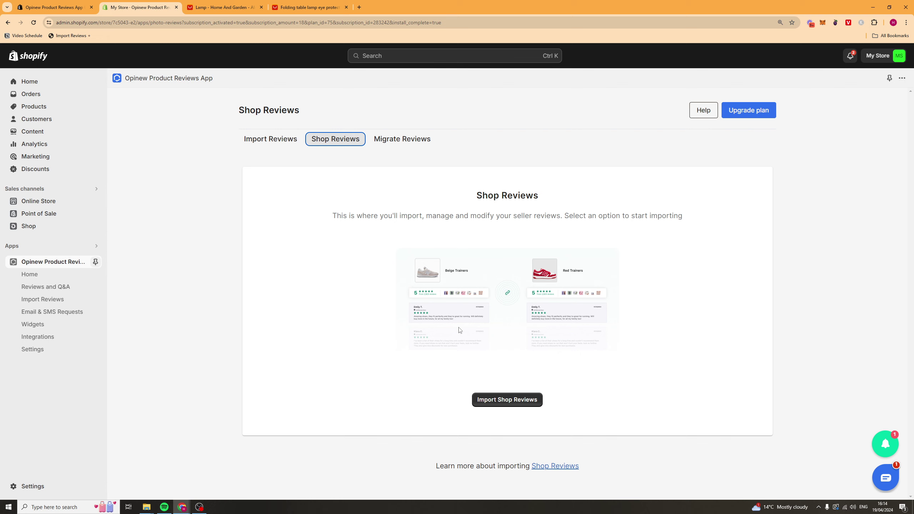
{"action": "left_click", "coordinate": [400, 139]}
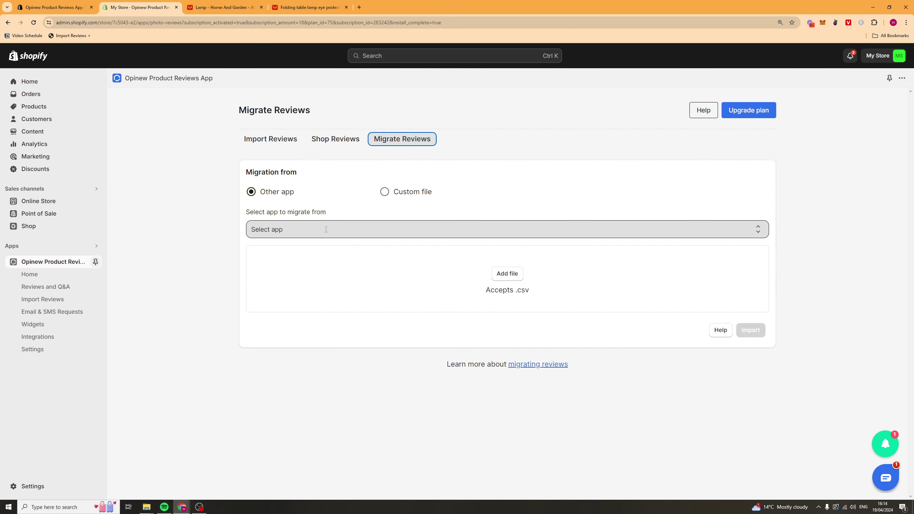
Browse the source app list and set Custom file as the migration source
{"action": "left_click", "coordinate": [342, 232]}
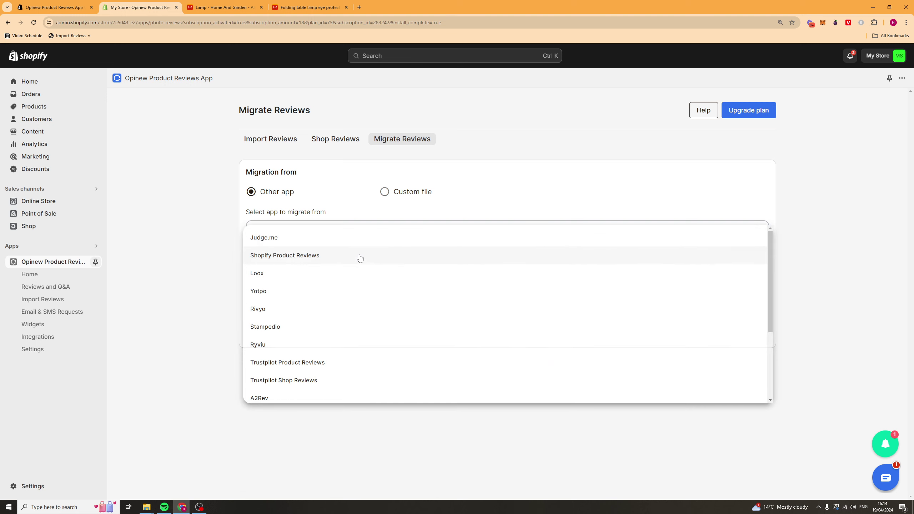
{"action": "scroll", "coordinate": [318, 283], "scroll_direction": "down", "scroll_amount": 3}
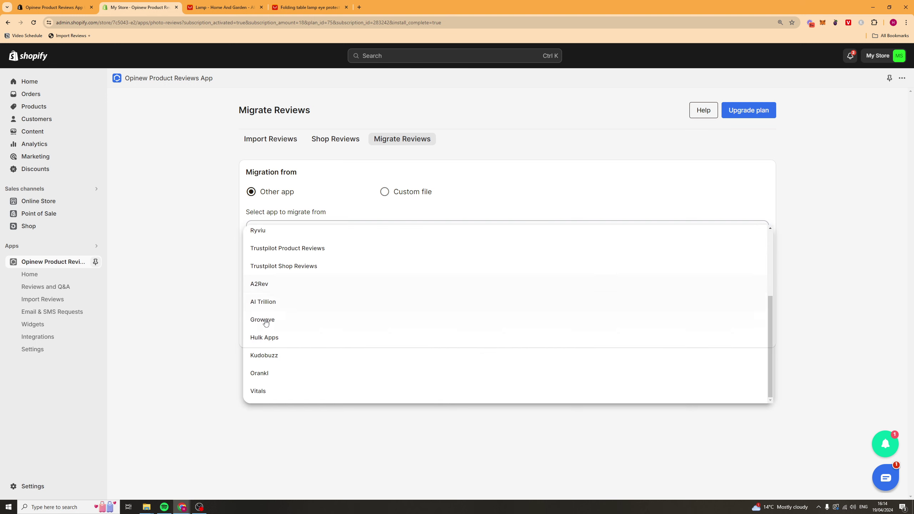
{"action": "left_click", "coordinate": [197, 309]}
{"action": "left_click", "coordinate": [296, 230]}
{"action": "left_click", "coordinate": [412, 176]}
{"action": "left_click", "coordinate": [384, 192]}
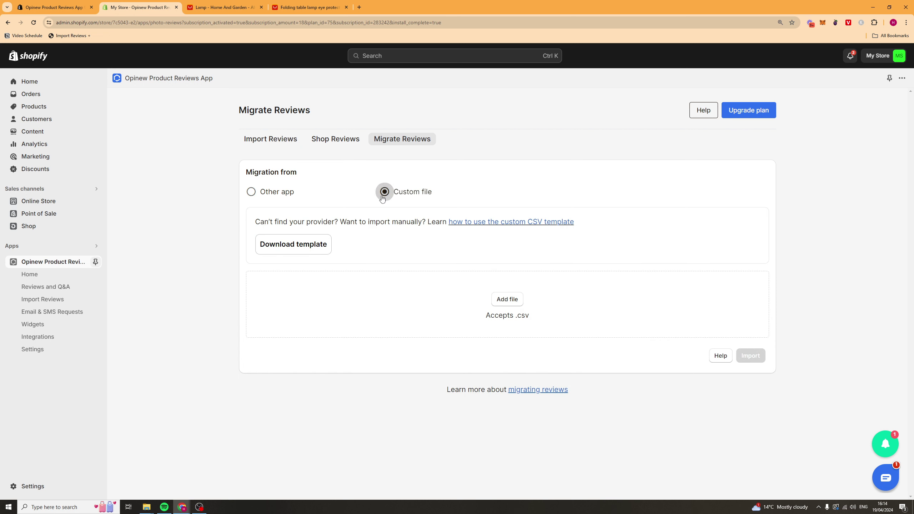
Download the custom-csv-template-v4.csv template, view it in Notepad, and close it
{"action": "left_click", "coordinate": [307, 248]}
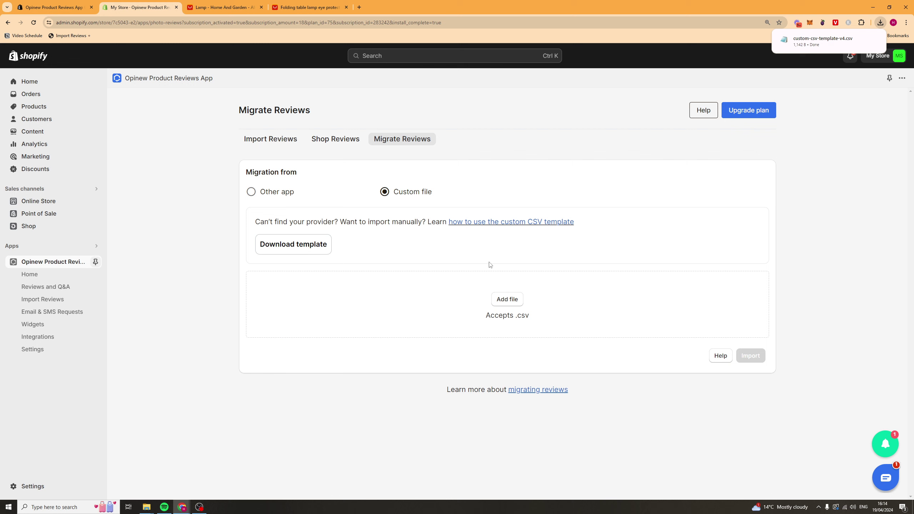
{"action": "left_click", "coordinate": [822, 41]}
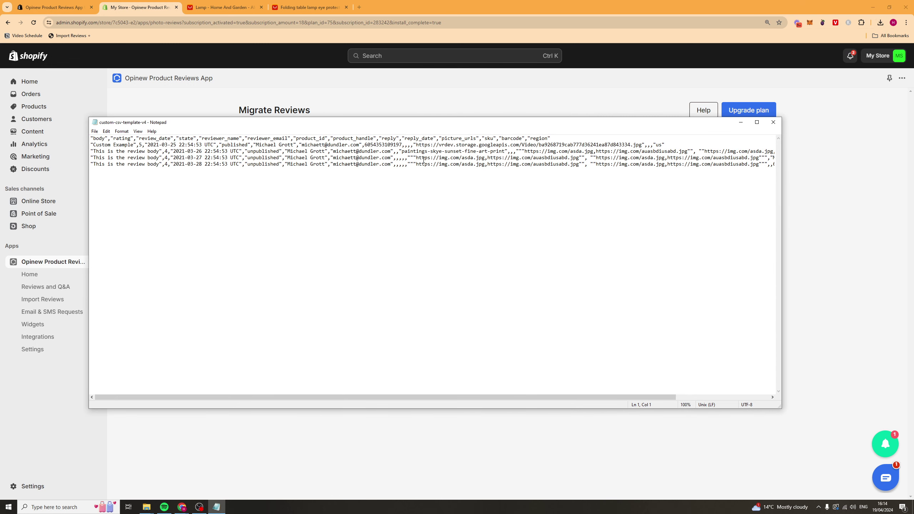
{"action": "left_click_drag", "start_coordinate": [329, 128], "coordinate": [199, 123]}
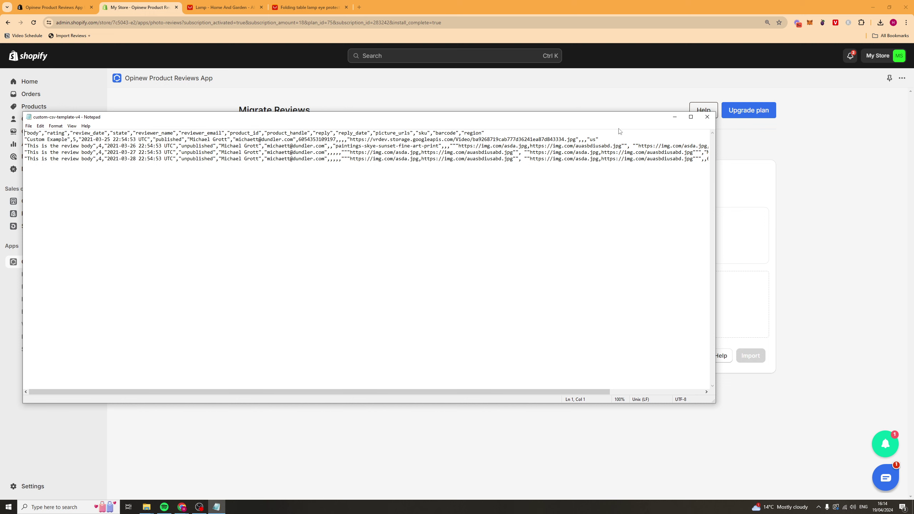
{"action": "left_click", "coordinate": [707, 117]}
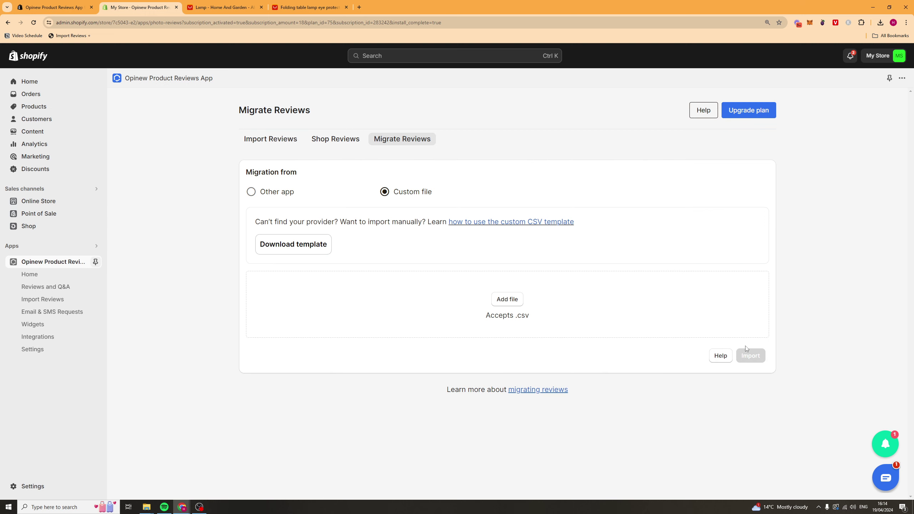
Return to the Opinew Product Reviews App home dashboard showing 20 reviews rated 4.8
{"action": "left_click", "coordinate": [29, 274]}
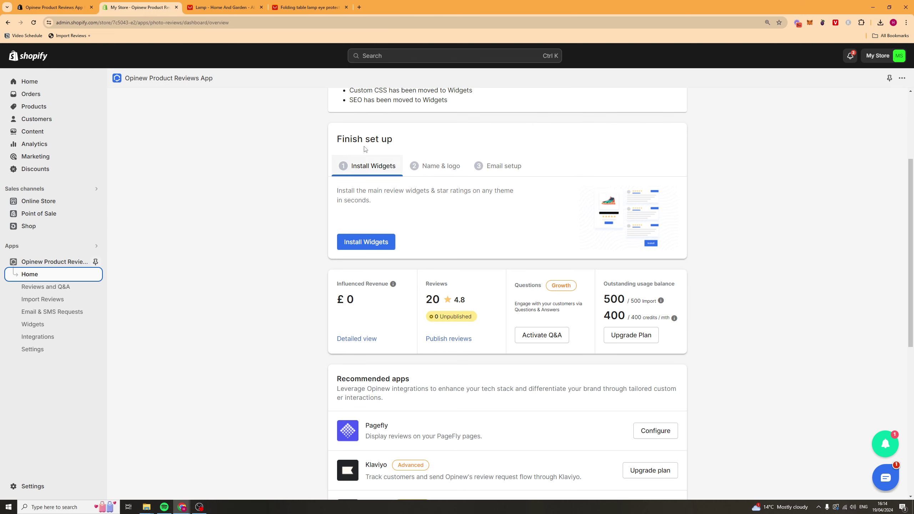
{"action": "left_click", "coordinate": [366, 241]}
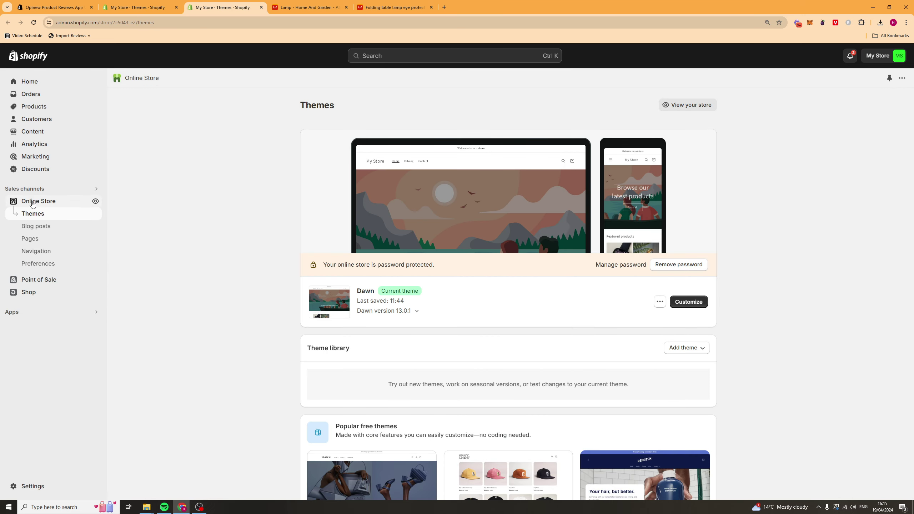
In the Dawn theme editor's app embeds, switch on Opinew rich snippets
{"action": "left_click", "coordinate": [688, 302]}
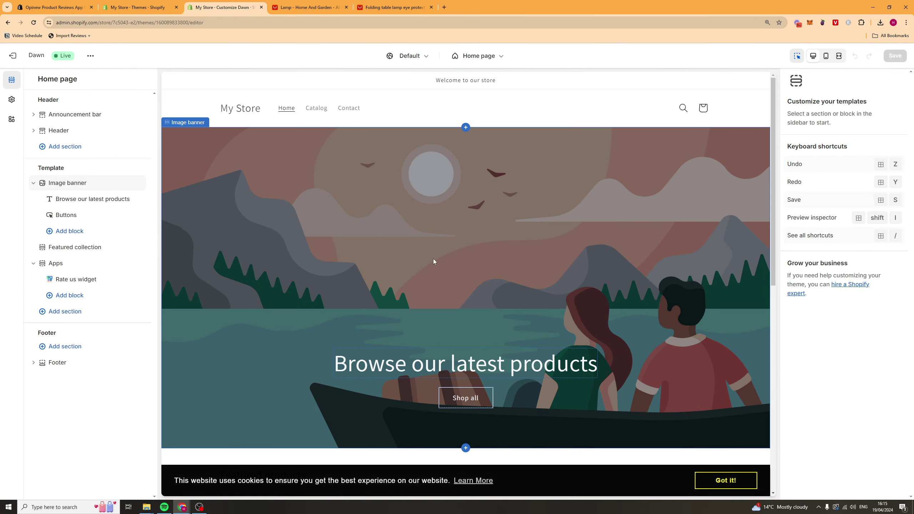
{"action": "left_click", "coordinate": [12, 120]}
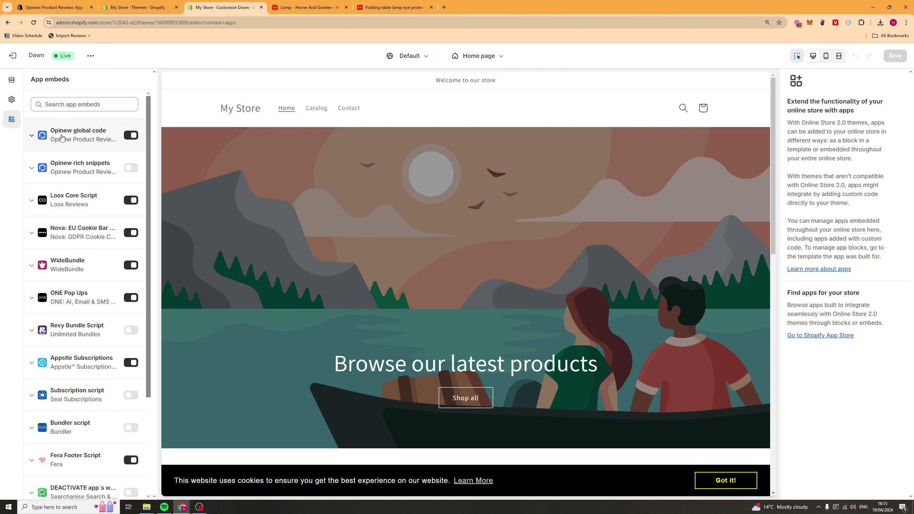
{"action": "left_click", "coordinate": [125, 167]}
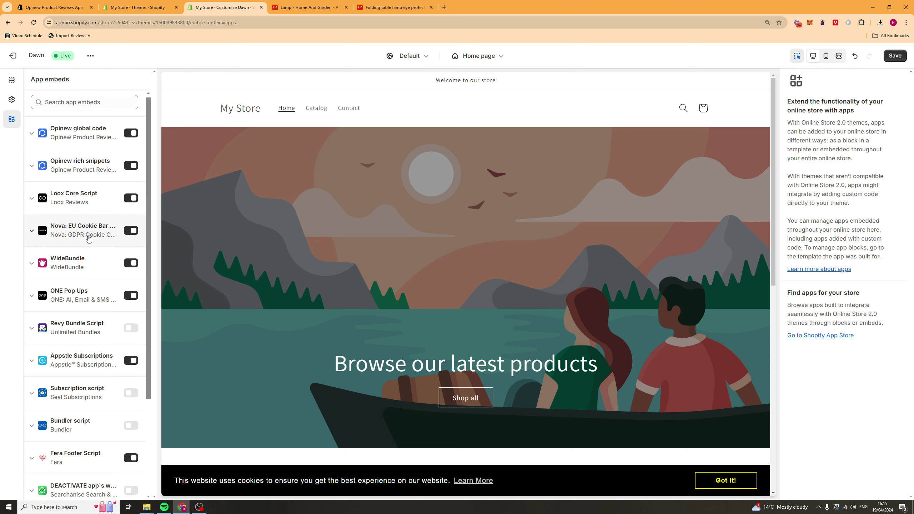
{"action": "scroll", "coordinate": [90, 232], "scroll_direction": "down", "scroll_amount": 3}
Turn off the Fera Footer Script embed and save the Dawn theme
{"action": "left_click", "coordinate": [130, 328]}
{"action": "scroll", "coordinate": [67, 329], "scroll_direction": "up", "scroll_amount": 1}
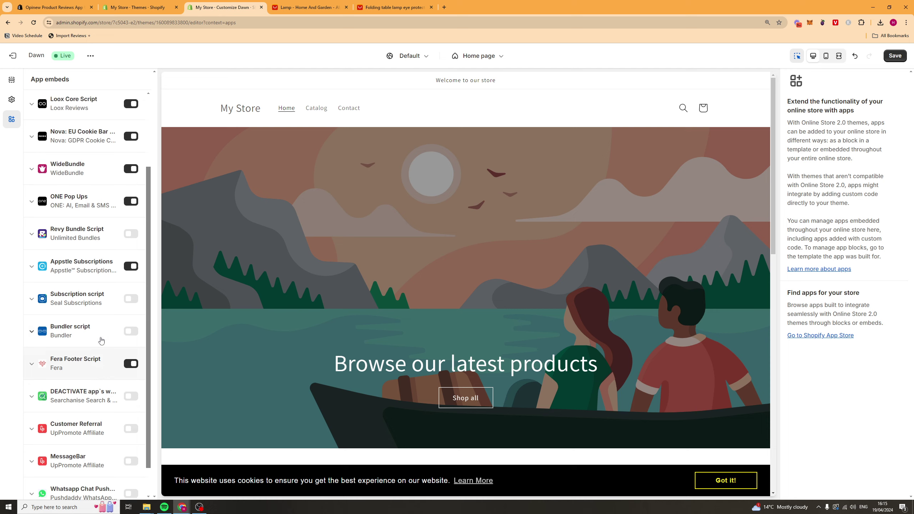
{"action": "scroll", "coordinate": [78, 323], "scroll_direction": "up", "scroll_amount": 3}
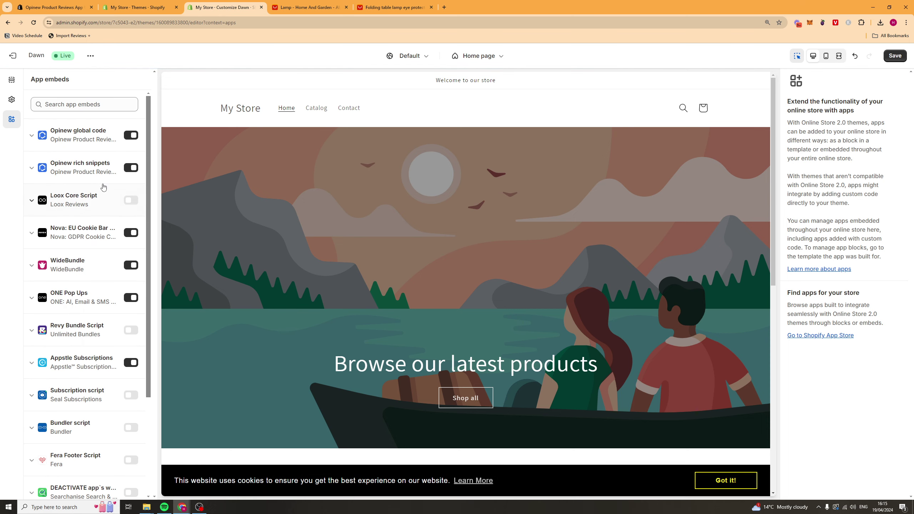
{"action": "scroll", "coordinate": [90, 324], "scroll_direction": "down", "scroll_amount": 3}
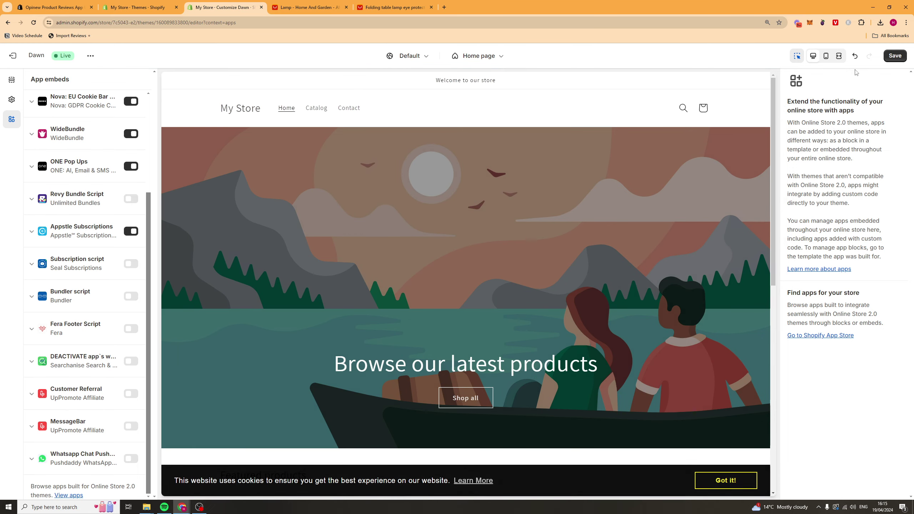
{"action": "key", "text": "ctrl+s"}
{"action": "scroll", "coordinate": [525, 218], "scroll_direction": "down", "scroll_amount": 3}
{"action": "scroll", "coordinate": [526, 216], "scroll_direction": "down", "scroll_amount": 7}
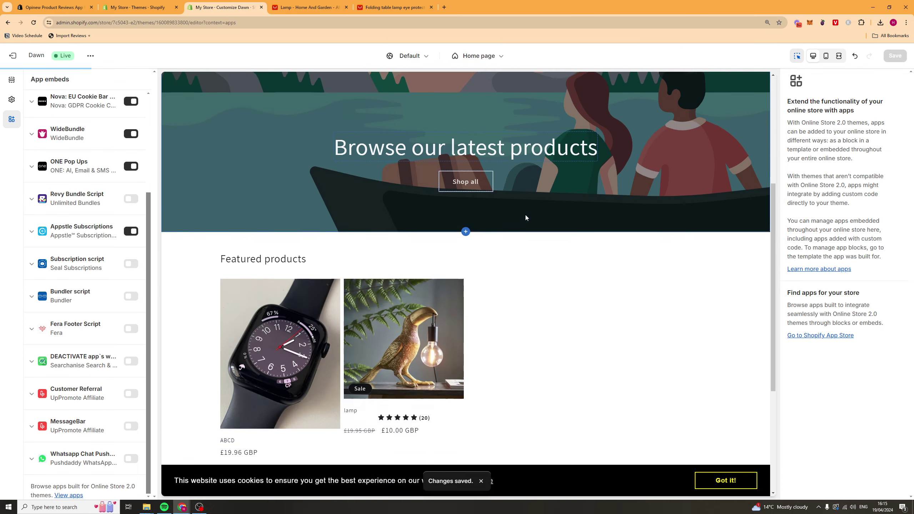
{"action": "scroll", "coordinate": [435, 306], "scroll_direction": "up", "scroll_amount": 3}
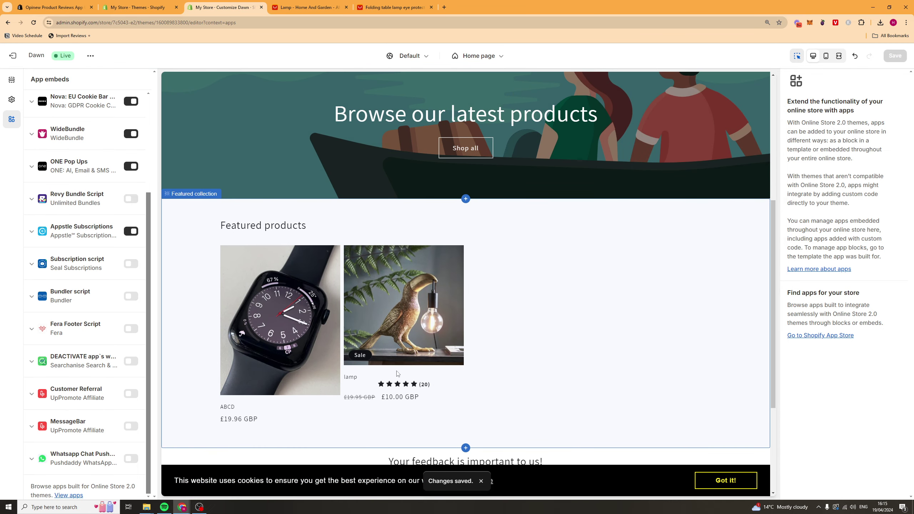
Open the lamp product page in the preview and hide the product reviews widget block
{"action": "left_click", "coordinate": [383, 316]}
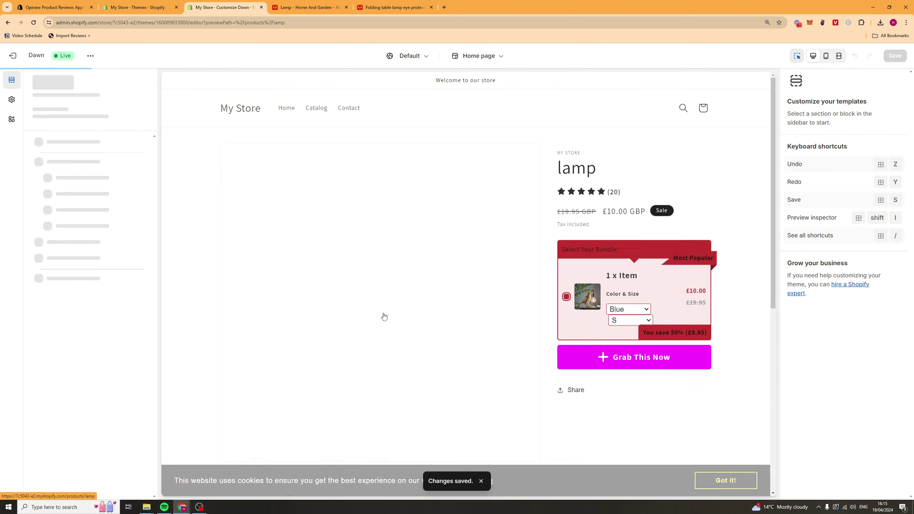
{"action": "left_click", "coordinate": [589, 193]}
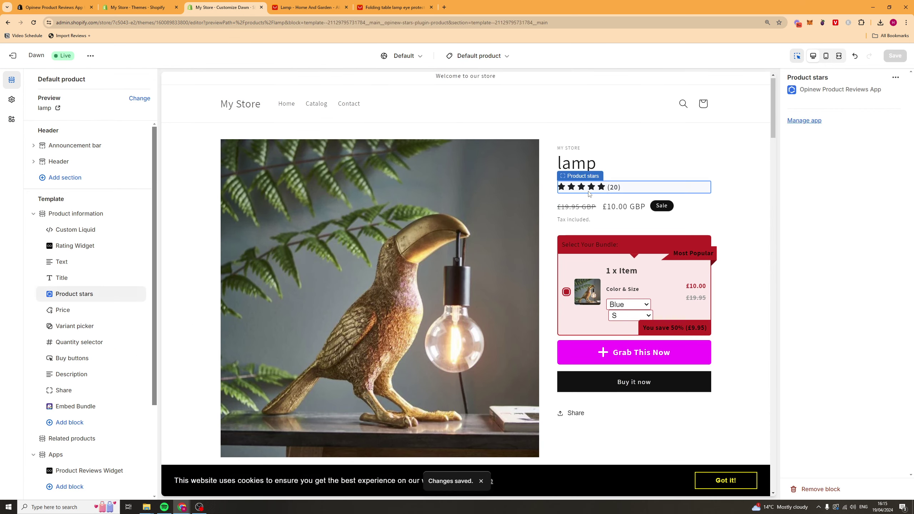
{"action": "scroll", "coordinate": [589, 194], "scroll_direction": "down", "scroll_amount": 1}
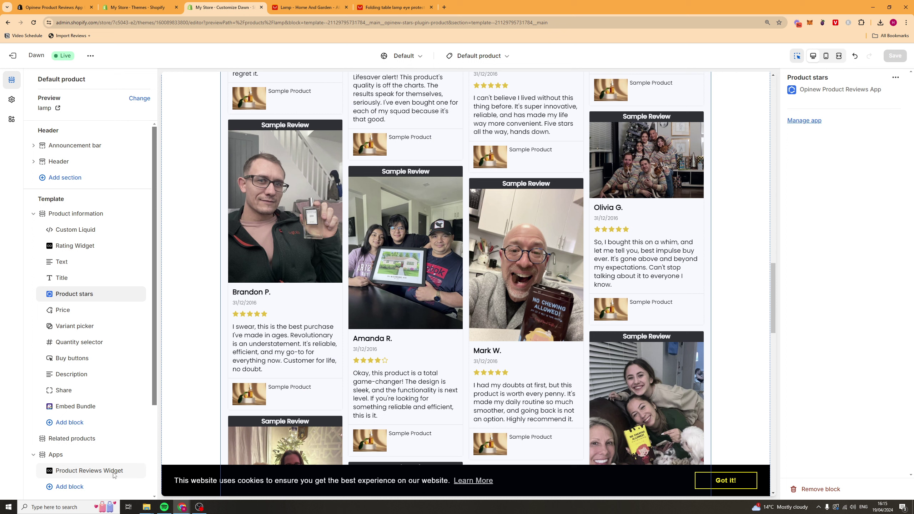
{"action": "left_click", "coordinate": [139, 471]}
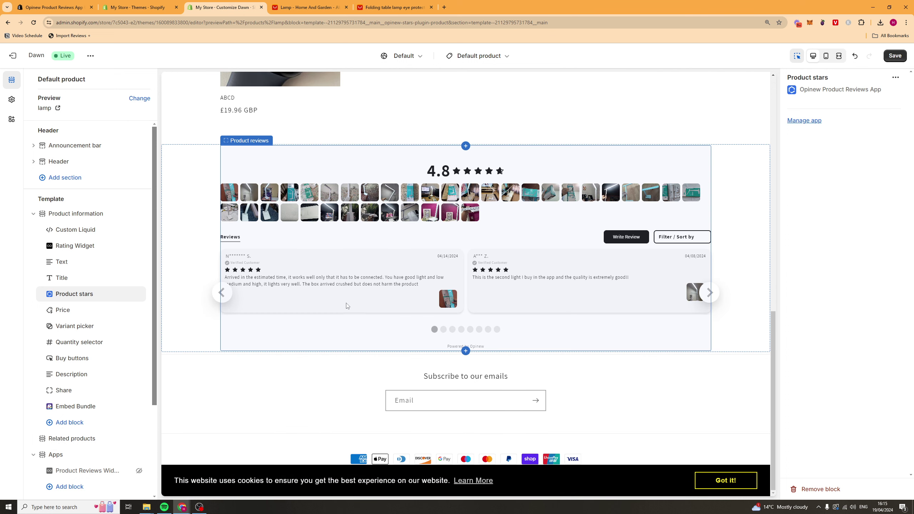
Dismiss the Loox notice, save the theme with the Product reviews block, and return to the Opinew tab
{"action": "left_click", "coordinate": [445, 330]}
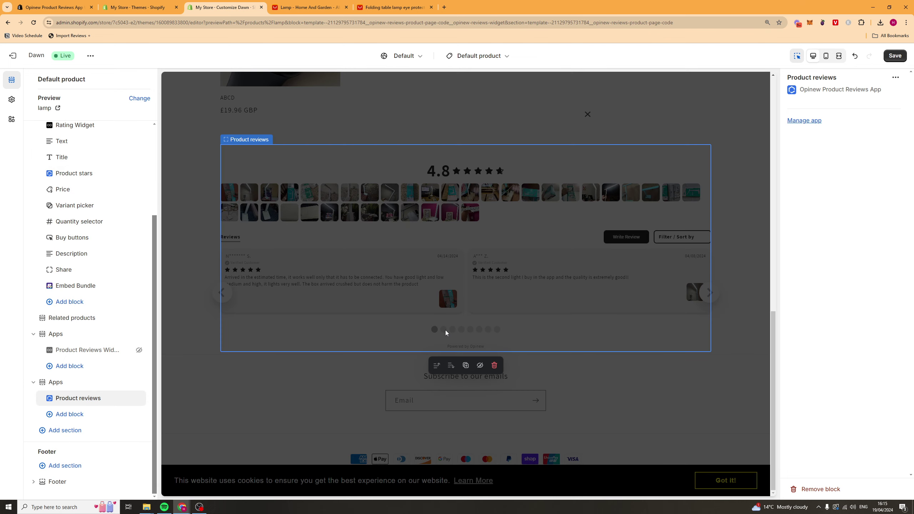
{"action": "left_click", "coordinate": [587, 115]}
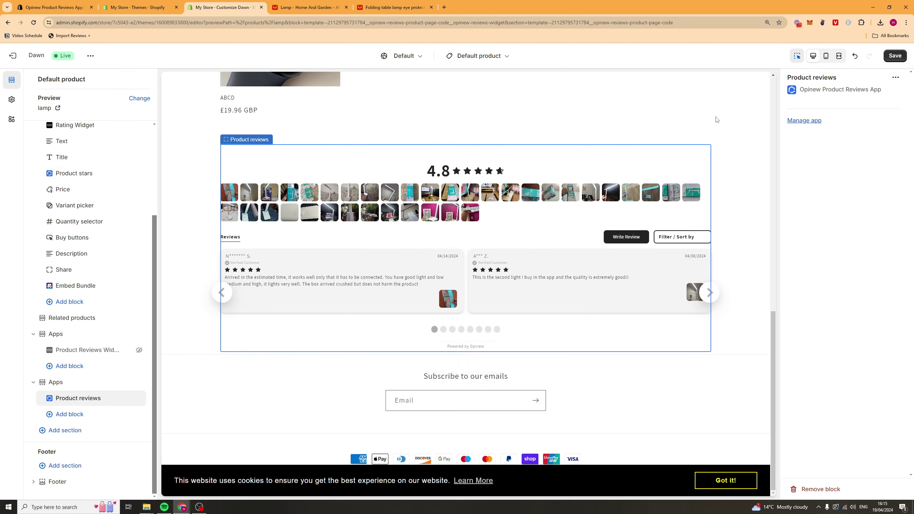
{"action": "left_click", "coordinate": [896, 55]}
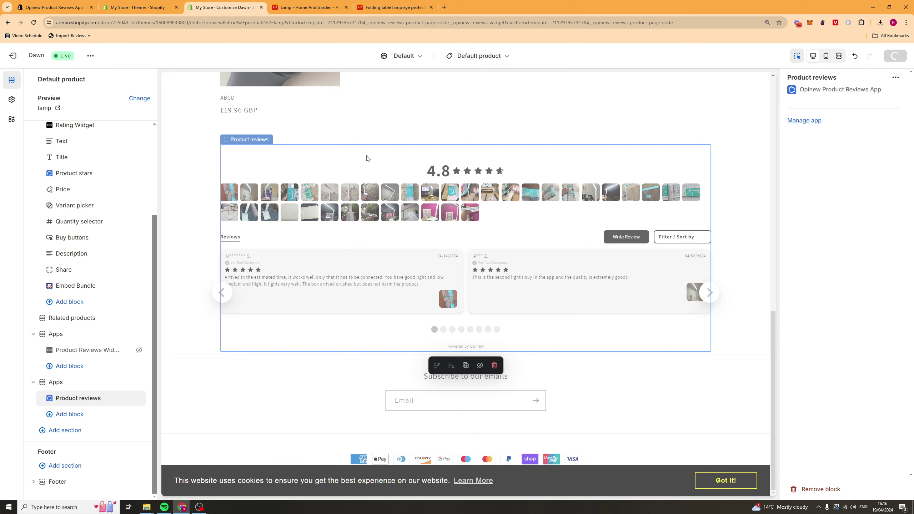
{"action": "key", "text": "ctrl+shift+Tab"}
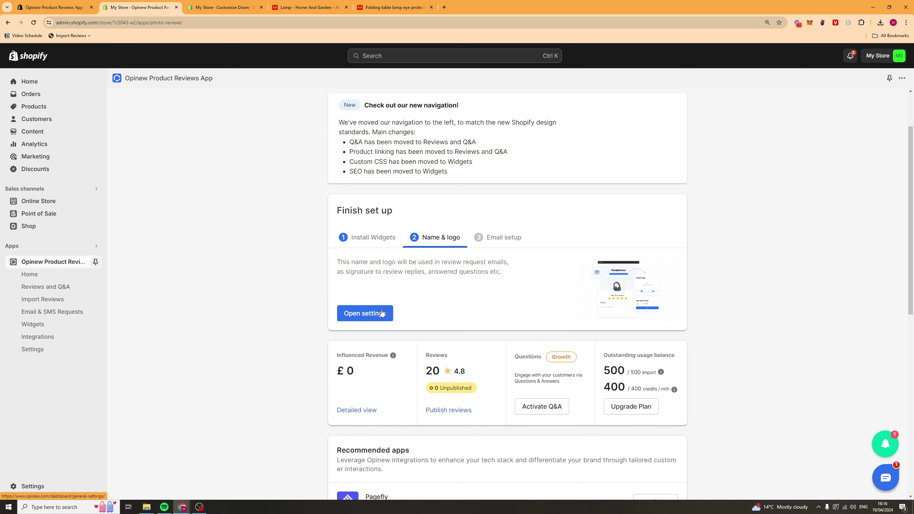
Open the Opinew settings page and check the Shop Name field
{"action": "left_click", "coordinate": [364, 313]}
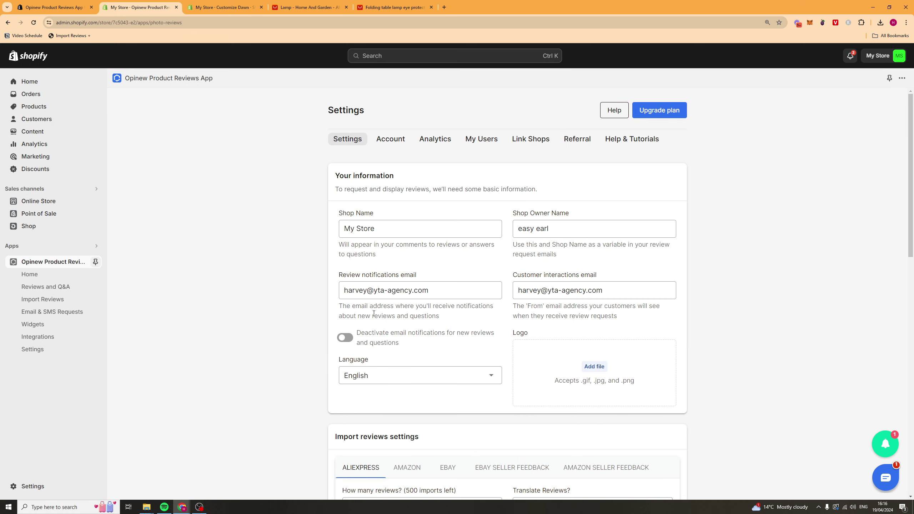
{"action": "left_click", "coordinate": [425, 230]}
{"action": "key", "text": "ctrl+a"}
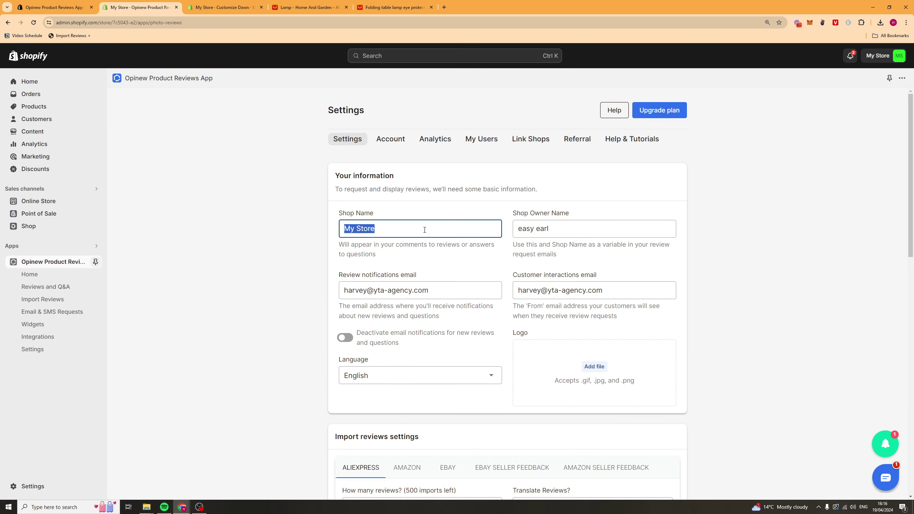
{"action": "left_click", "coordinate": [350, 229]}
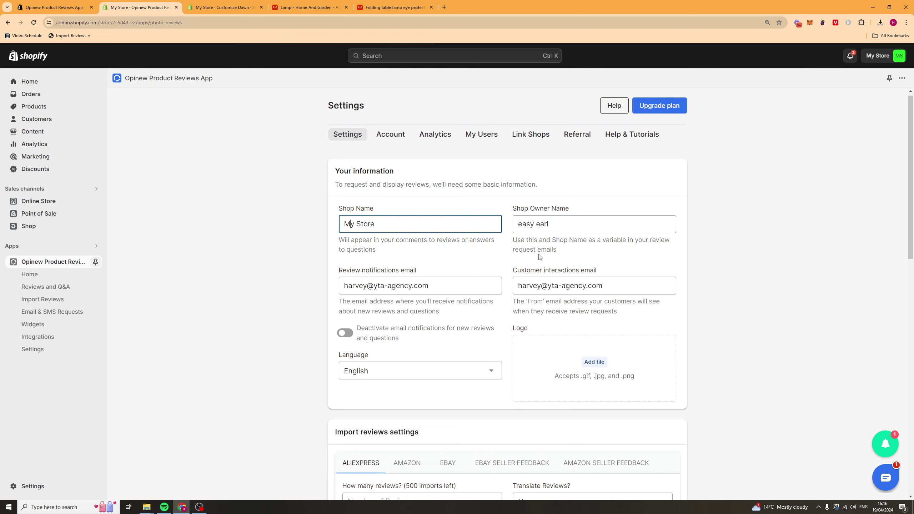
{"action": "scroll", "coordinate": [411, 174], "scroll_direction": "down", "scroll_amount": 4}
{"action": "scroll", "coordinate": [411, 175], "scroll_direction": "down", "scroll_amount": 2}
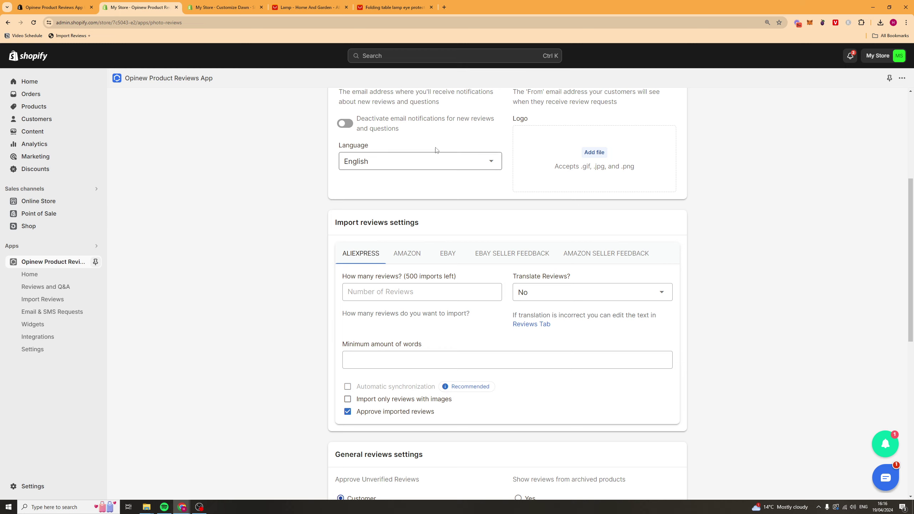
{"action": "scroll", "coordinate": [435, 149], "scroll_direction": "down", "scroll_amount": 2}
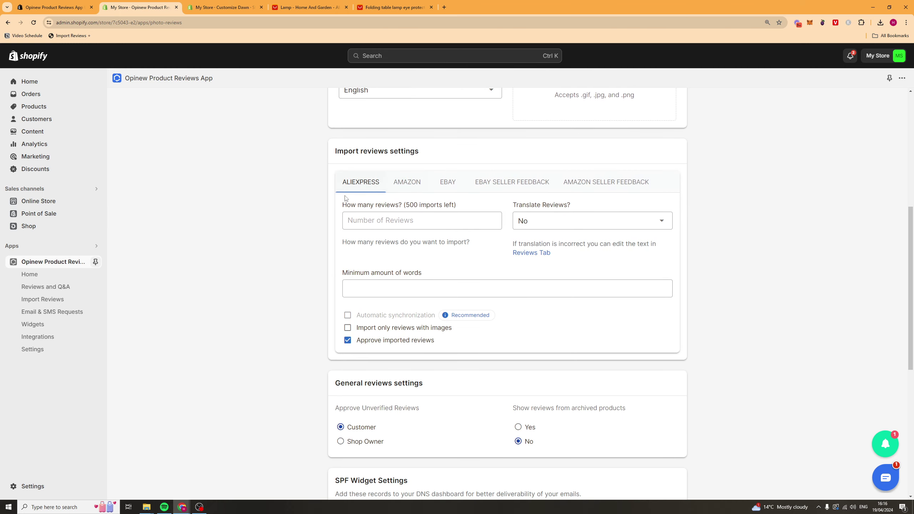
Browse the Amazon, eBay, eBay seller and Amazon seller feedback import tabs, ending on AliExpress
{"action": "left_click", "coordinate": [407, 181]}
{"action": "left_click", "coordinate": [448, 181]}
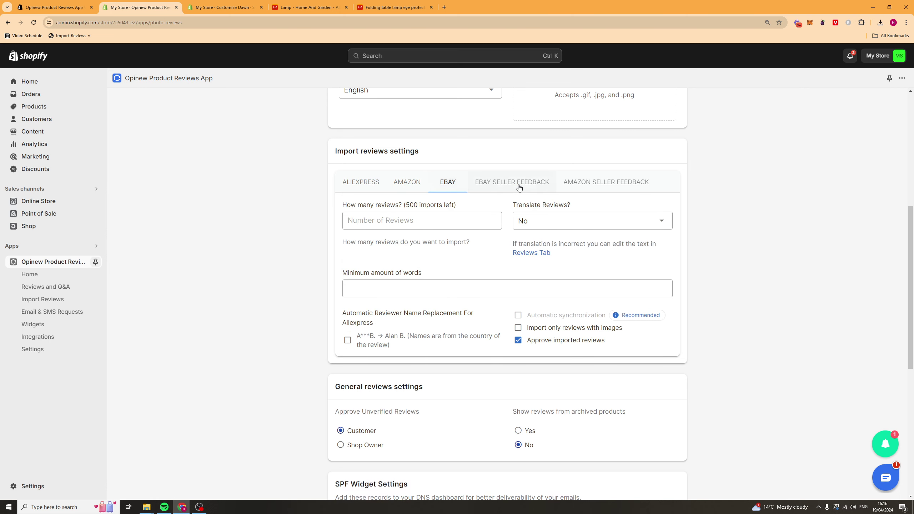
{"action": "left_click", "coordinate": [512, 182]}
{"action": "left_click", "coordinate": [585, 191]}
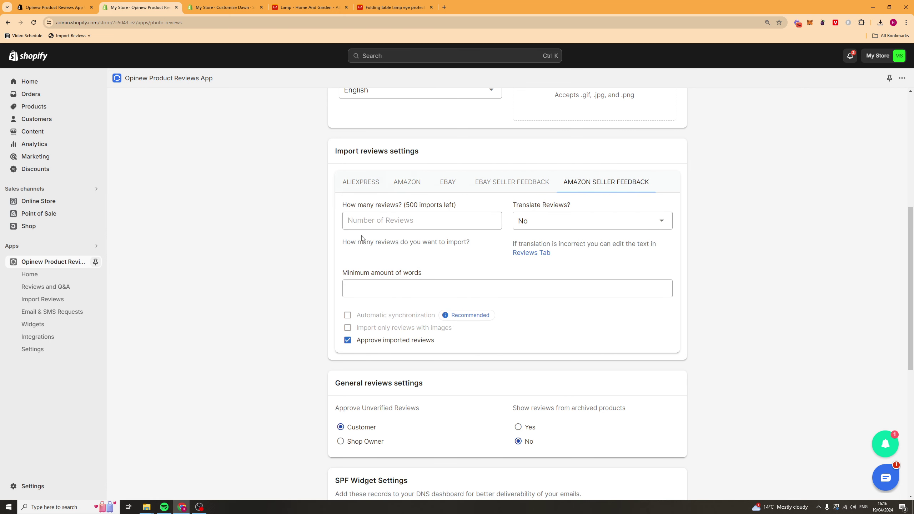
{"action": "left_click", "coordinate": [365, 186]}
{"action": "scroll", "coordinate": [405, 302], "scroll_direction": "down", "scroll_amount": 4}
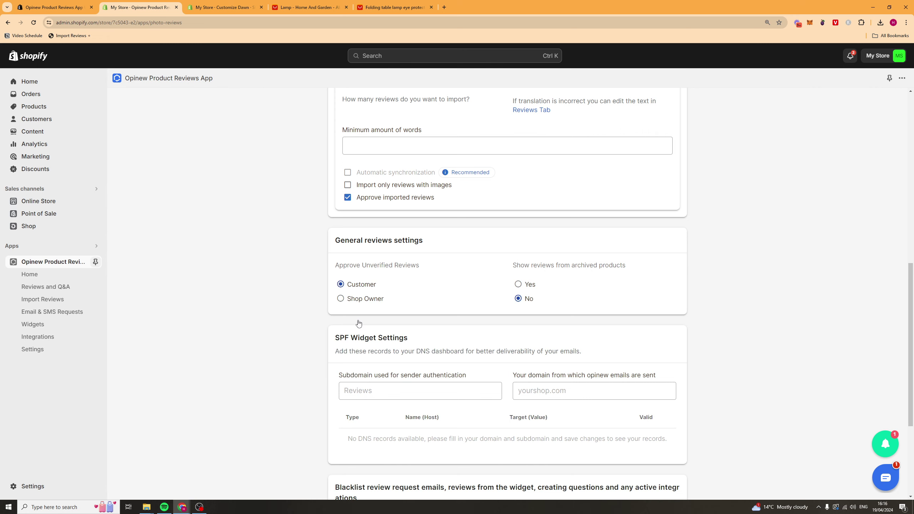
Scroll to the blacklist emails section and inspect its heading and email field
{"action": "scroll", "coordinate": [554, 328], "scroll_direction": "down", "scroll_amount": 3}
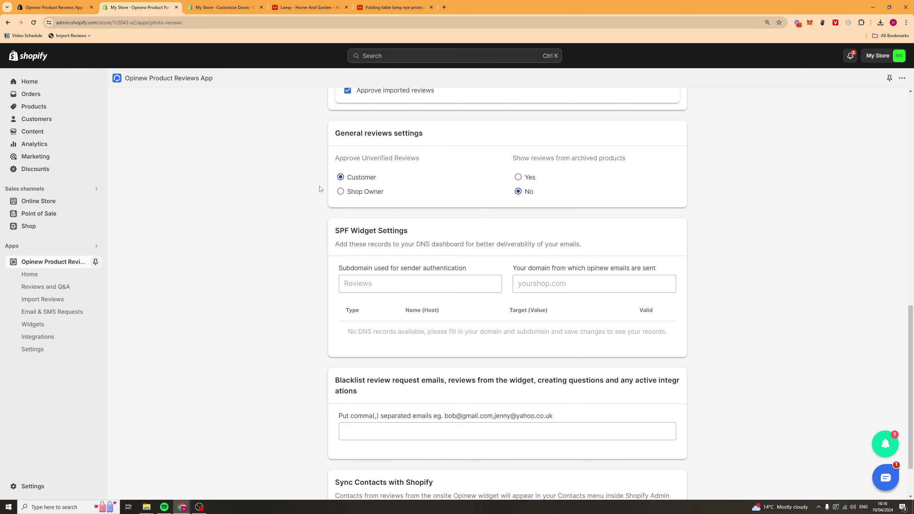
{"action": "scroll", "coordinate": [336, 182], "scroll_direction": "down", "scroll_amount": 2}
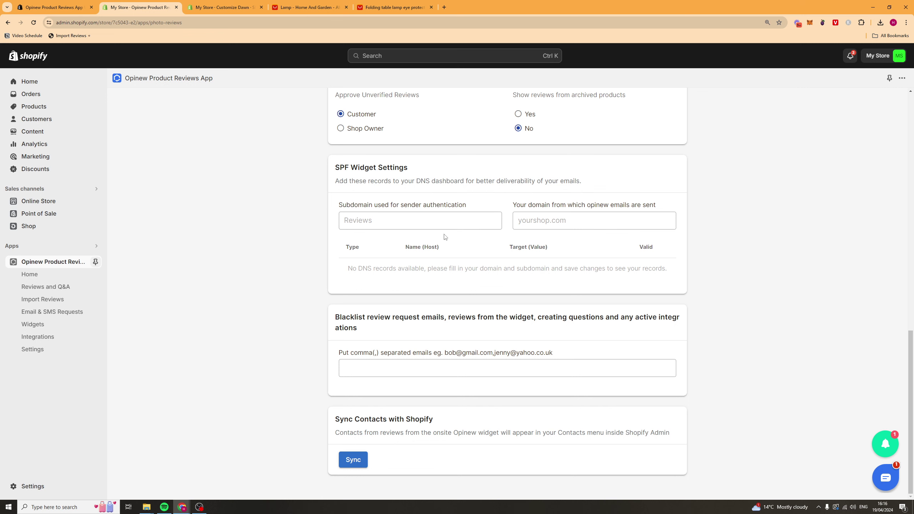
{"action": "left_click_drag", "start_coordinate": [328, 322], "coordinate": [481, 436]}
{"action": "left_click", "coordinate": [436, 325]}
{"action": "left_click_drag", "start_coordinate": [325, 318], "coordinate": [429, 336]}
{"action": "double_click", "coordinate": [432, 317]}
{"action": "left_click", "coordinate": [396, 362]}
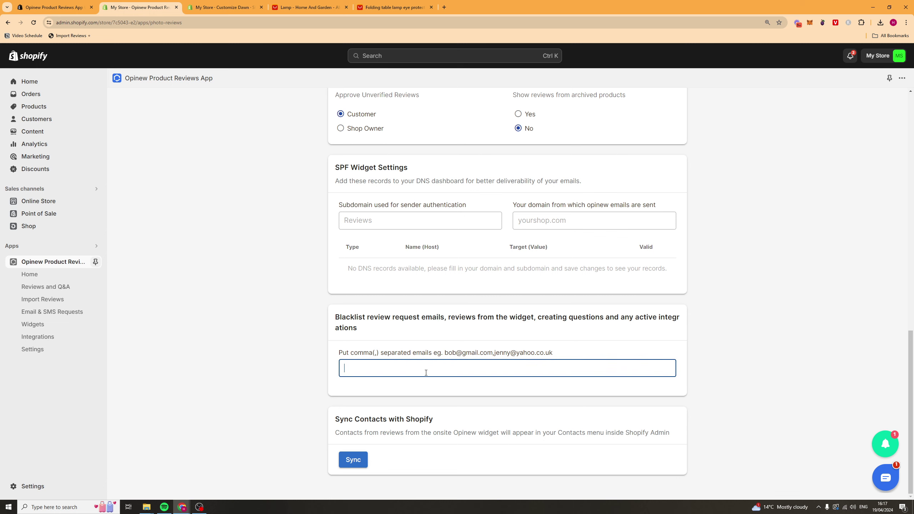
{"action": "left_click_drag", "start_coordinate": [342, 319], "coordinate": [389, 337]}
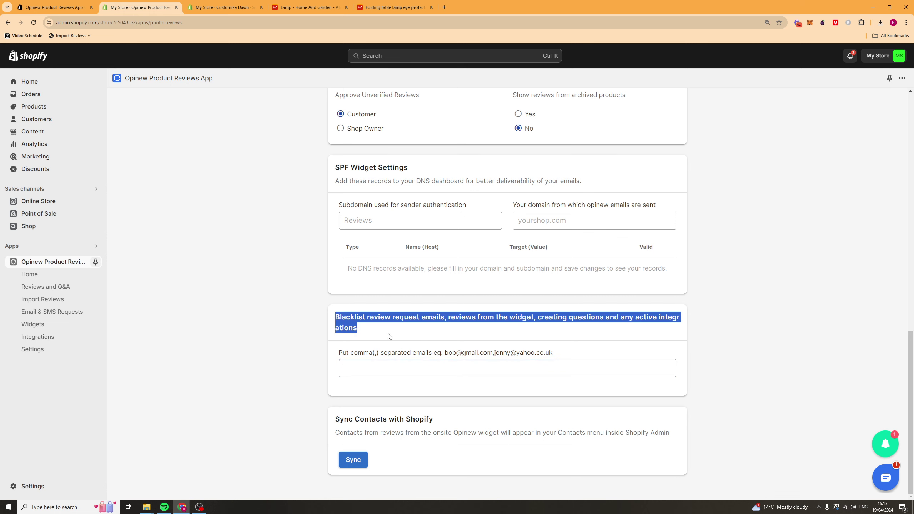
{"action": "left_click", "coordinate": [389, 337]}
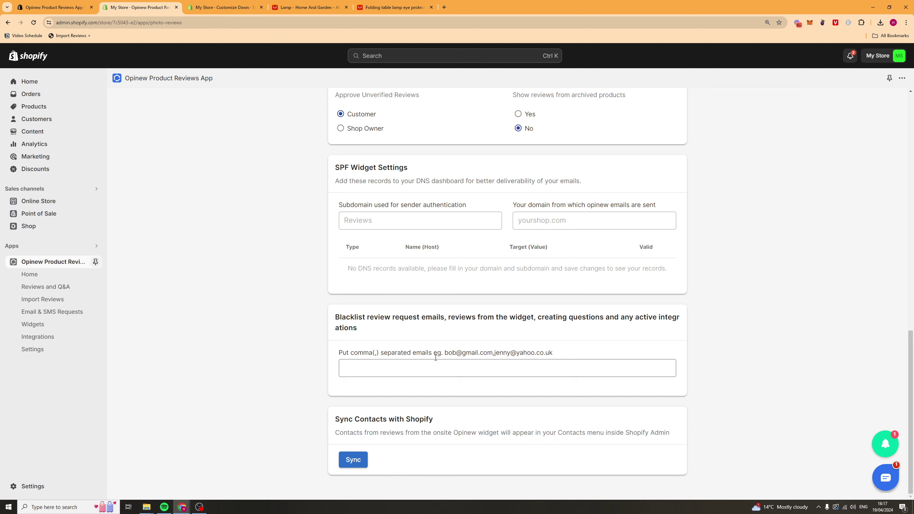
Sync the app's review contacts with Shopify
{"action": "left_click", "coordinate": [352, 465]}
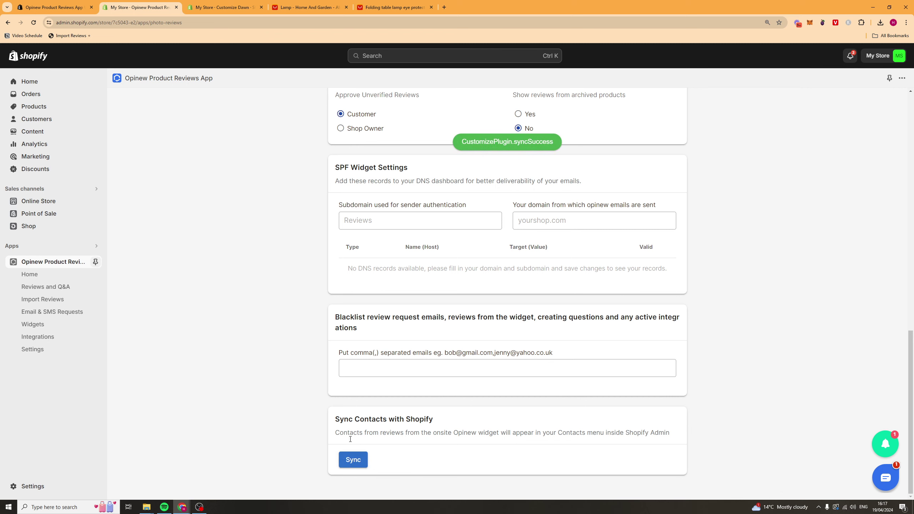
{"action": "scroll", "coordinate": [435, 449], "scroll_direction": "up", "scroll_amount": 15}
{"action": "scroll", "coordinate": [294, 411], "scroll_direction": "down", "scroll_amount": 15}
{"action": "scroll", "coordinate": [618, 369], "scroll_direction": "up", "scroll_amount": 15}
Open the Analytics overview and scroll through its review statistics
{"action": "left_click", "coordinate": [435, 139]}
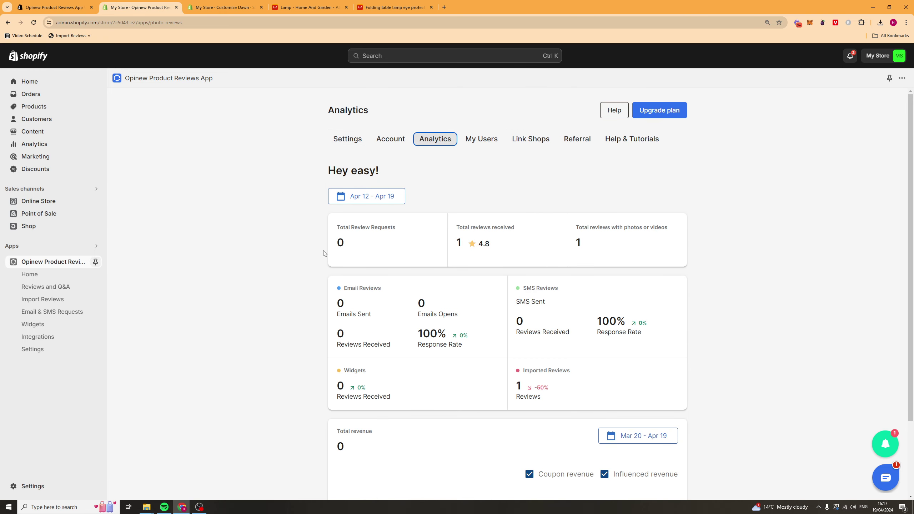
{"action": "scroll", "coordinate": [392, 339], "scroll_direction": "down", "scroll_amount": 3}
{"action": "scroll", "coordinate": [374, 198], "scroll_direction": "up", "scroll_amount": 3}
{"action": "scroll", "coordinate": [317, 297], "scroll_direction": "down", "scroll_amount": 1}
{"action": "scroll", "coordinate": [384, 259], "scroll_direction": "down", "scroll_amount": 3}
{"action": "scroll", "coordinate": [213, 142], "scroll_direction": "up", "scroll_amount": 3}
Open My Users and cancel out of the Add new user form
{"action": "left_click", "coordinate": [487, 142]}
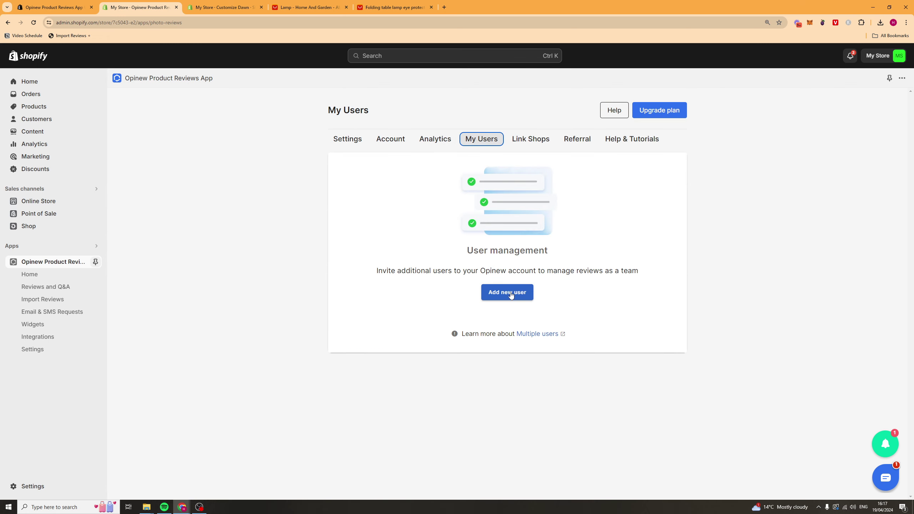
{"action": "left_click", "coordinate": [494, 296]}
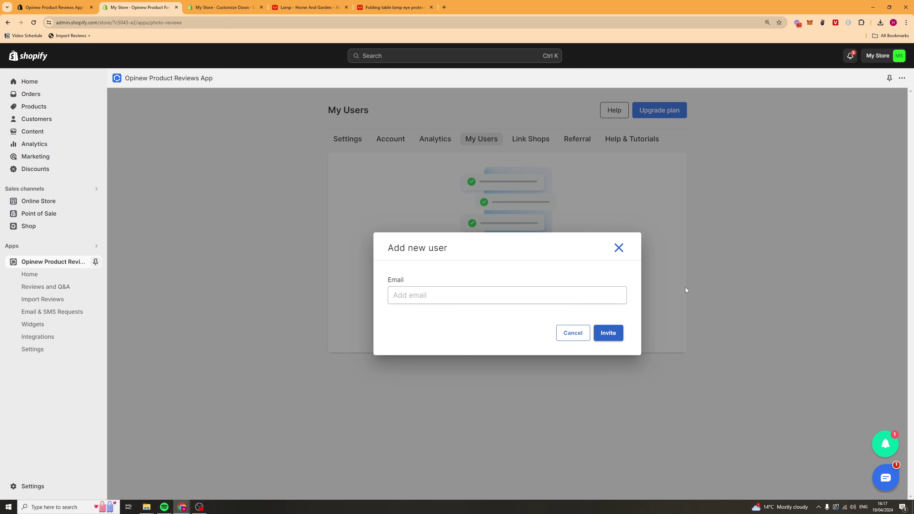
{"action": "left_click", "coordinate": [619, 249]}
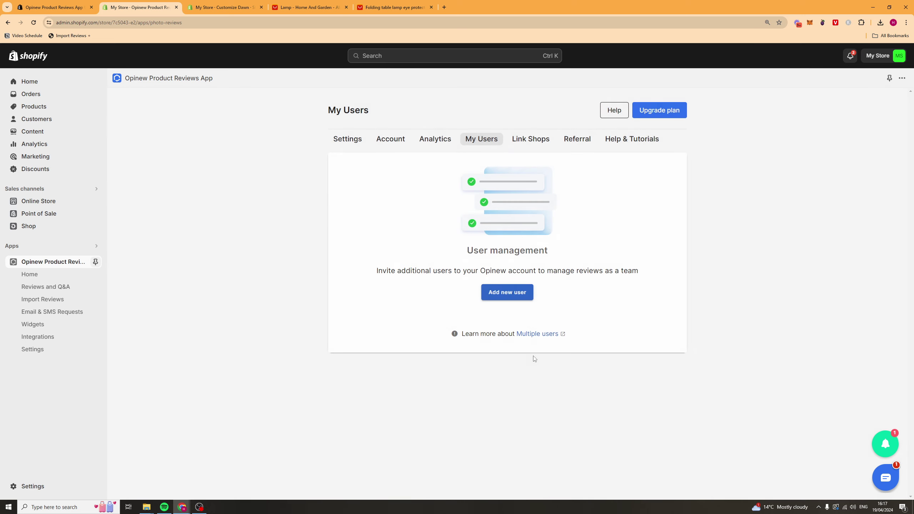
View the Link Shops, Referral and Help & Tutorials pages
{"action": "left_click", "coordinate": [540, 151]}
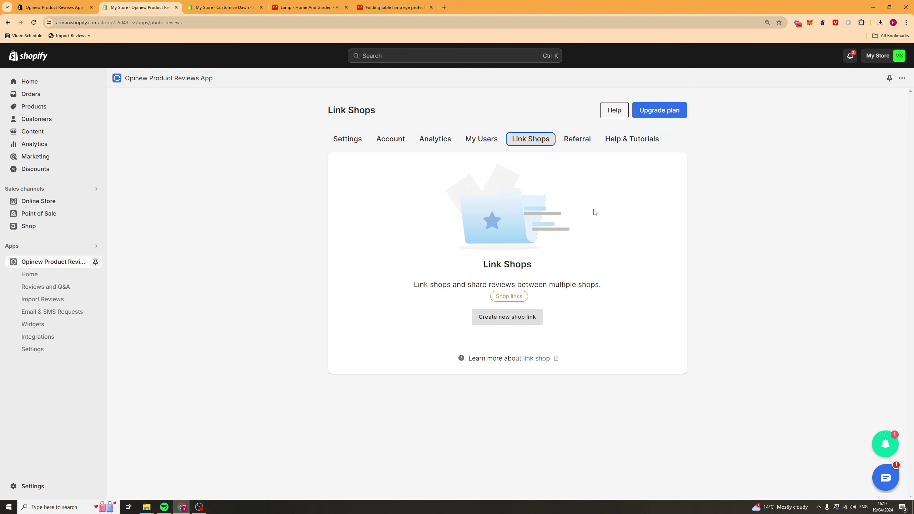
{"action": "left_click", "coordinate": [577, 139]}
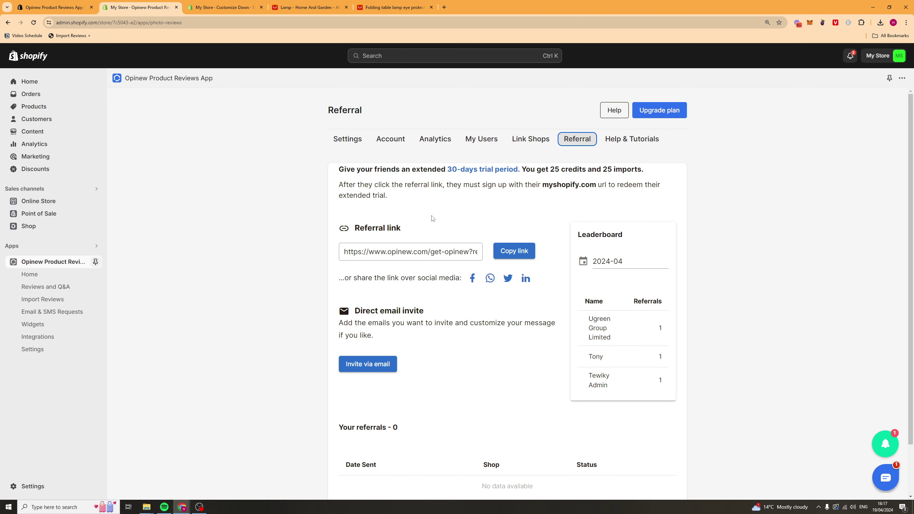
{"action": "scroll", "coordinate": [483, 255], "scroll_direction": "down", "scroll_amount": 2}
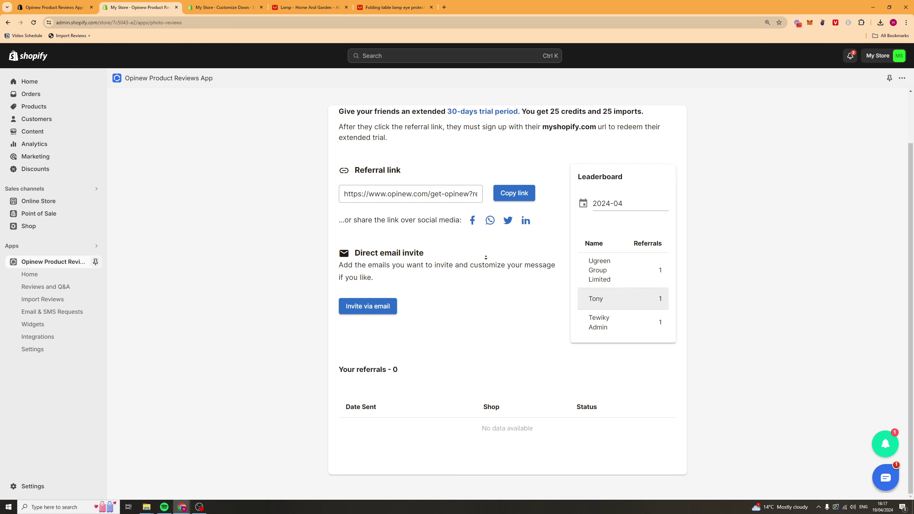
{"action": "scroll", "coordinate": [440, 218], "scroll_direction": "up", "scroll_amount": 2}
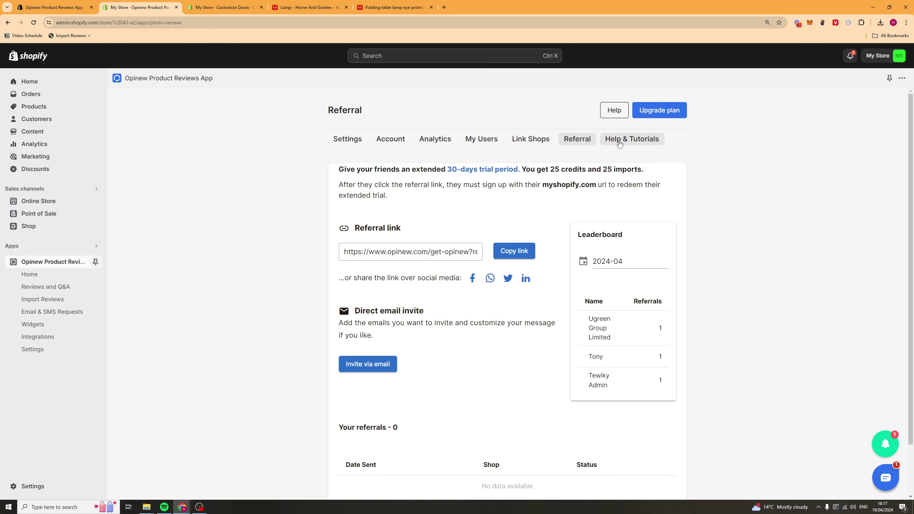
{"action": "left_click", "coordinate": [632, 139]}
{"action": "scroll", "coordinate": [619, 183], "scroll_direction": "down", "scroll_amount": 4}
{"action": "scroll", "coordinate": [787, 267], "scroll_direction": "up", "scroll_amount": 4}
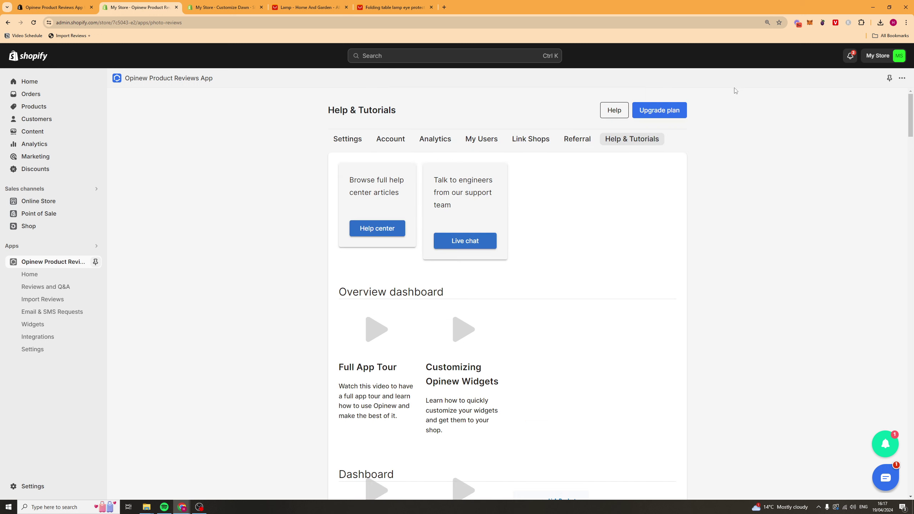
From Email setup, open the review email flow configuration and look over the Email & Timing card
{"action": "scroll", "coordinate": [442, 327], "scroll_direction": "down", "scroll_amount": 4}
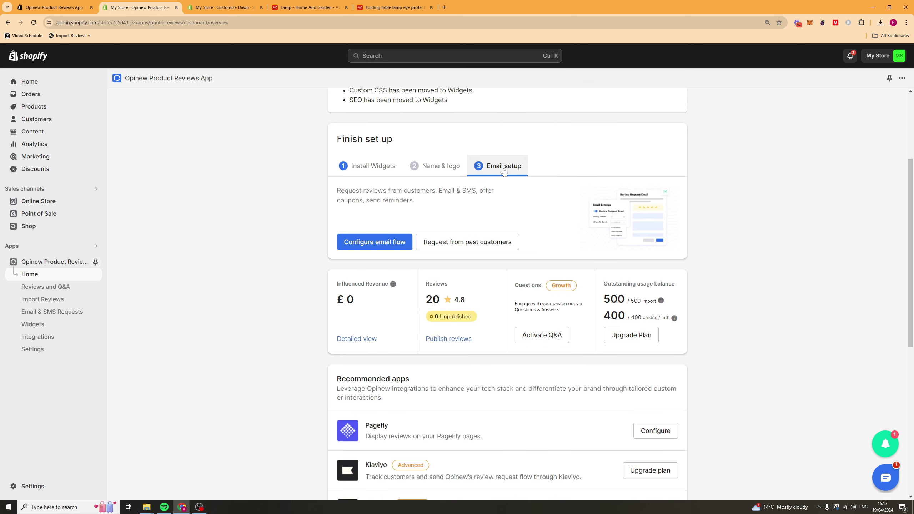
{"action": "left_click", "coordinate": [384, 245]}
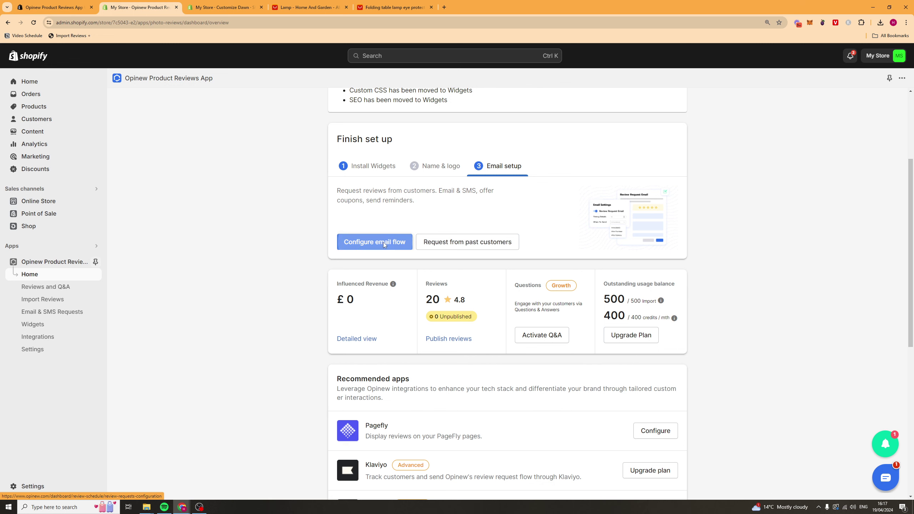
{"action": "scroll", "coordinate": [460, 270], "scroll_direction": "down", "scroll_amount": 9}
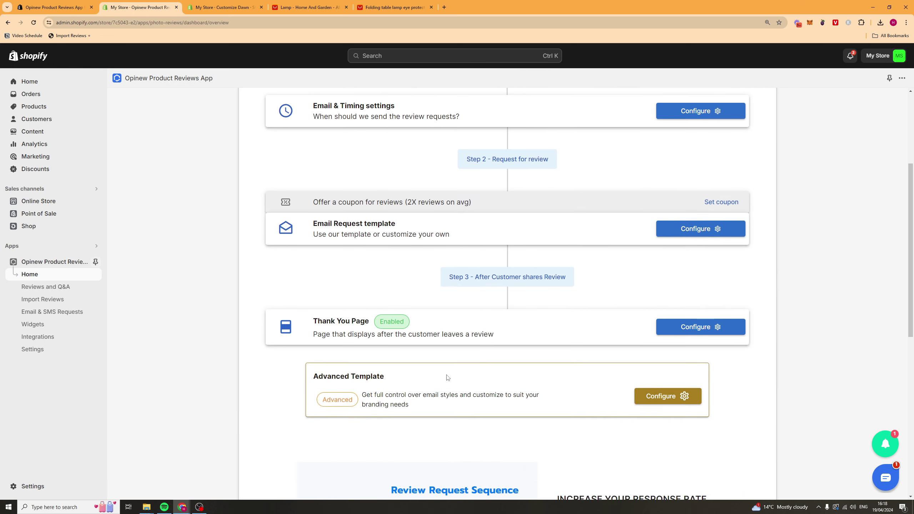
{"action": "scroll", "coordinate": [619, 259], "scroll_direction": "up", "scroll_amount": 4}
{"action": "scroll", "coordinate": [619, 259], "scroll_direction": "up", "scroll_amount": 5}
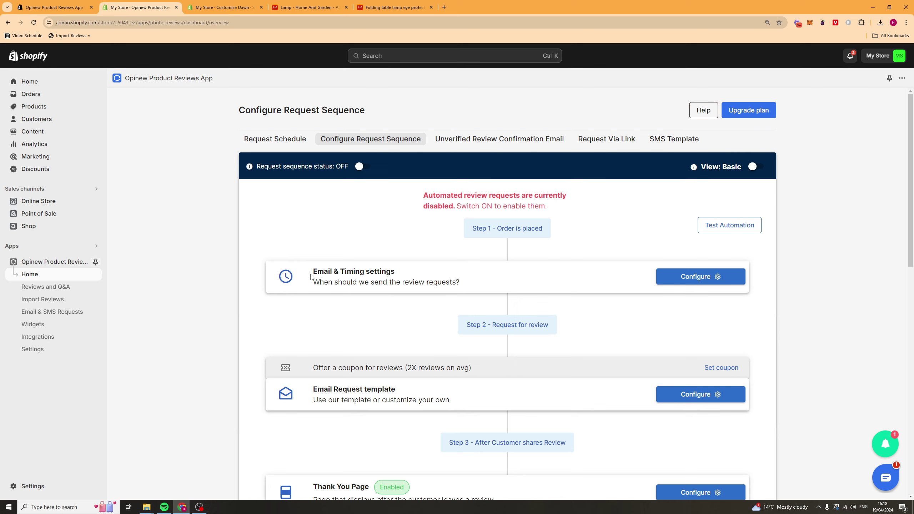
{"action": "left_click_drag", "start_coordinate": [311, 277], "coordinate": [474, 281]}
{"action": "left_click", "coordinate": [388, 285]}
{"action": "triple_click", "coordinate": [387, 286]}
{"action": "left_click", "coordinate": [576, 274]}
Save Email & Timing settings of 14, 21 and 2 days with an 18:35 send time
{"action": "left_click", "coordinate": [699, 275]}
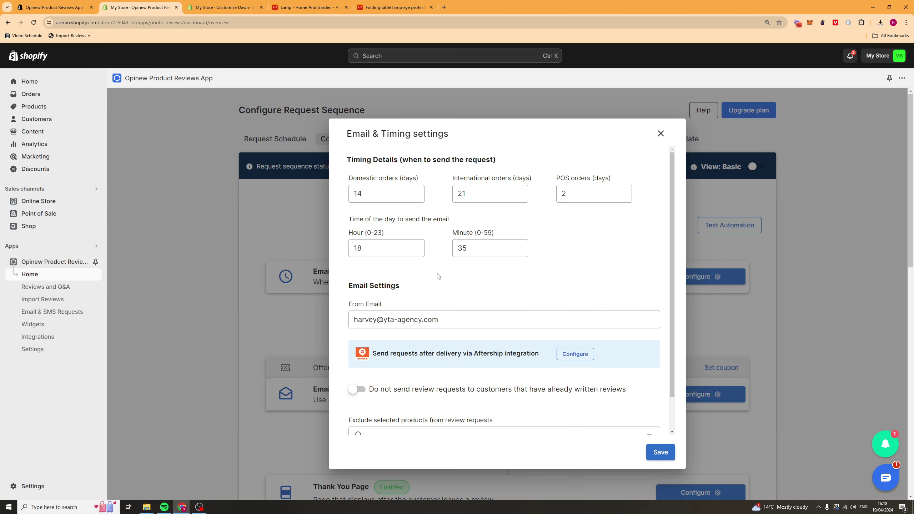
{"action": "scroll", "coordinate": [438, 273], "scroll_direction": "down", "scroll_amount": 1}
{"action": "left_click", "coordinate": [375, 194]}
{"action": "double_click", "coordinate": [576, 191]}
{"action": "left_click_drag", "start_coordinate": [550, 180], "coordinate": [656, 176]}
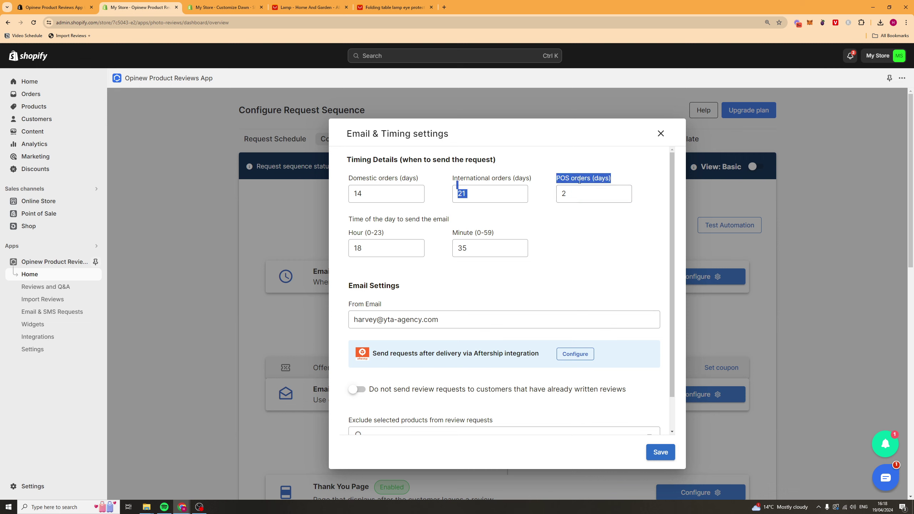
{"action": "left_click", "coordinate": [521, 303]}
{"action": "scroll", "coordinate": [463, 256], "scroll_direction": "down", "scroll_amount": 1}
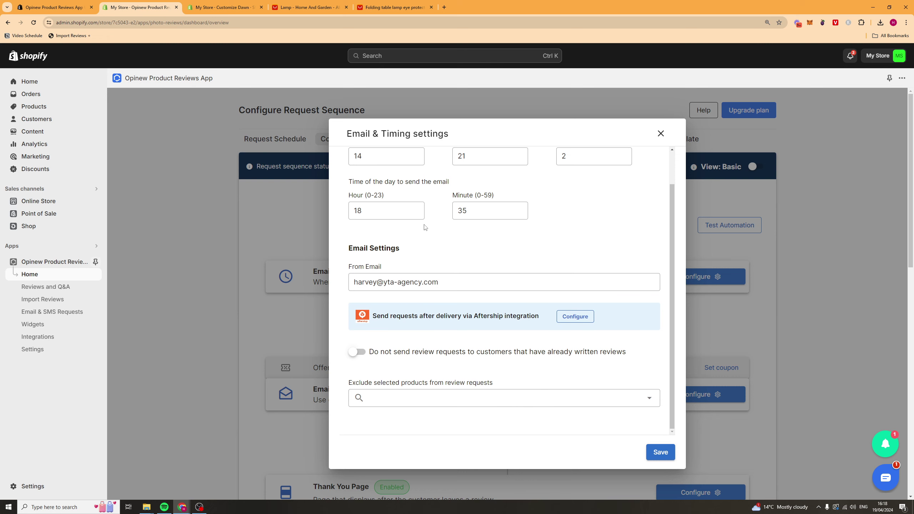
{"action": "left_click_drag", "start_coordinate": [390, 316], "coordinate": [539, 316]}
{"action": "left_click", "coordinate": [497, 311]}
{"action": "left_click", "coordinate": [660, 453]}
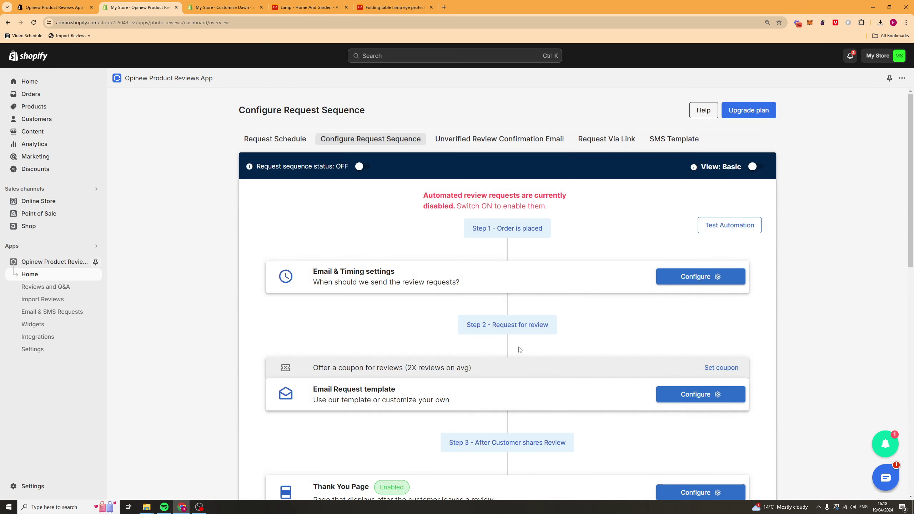
{"action": "scroll", "coordinate": [519, 349], "scroll_direction": "down", "scroll_amount": 3}
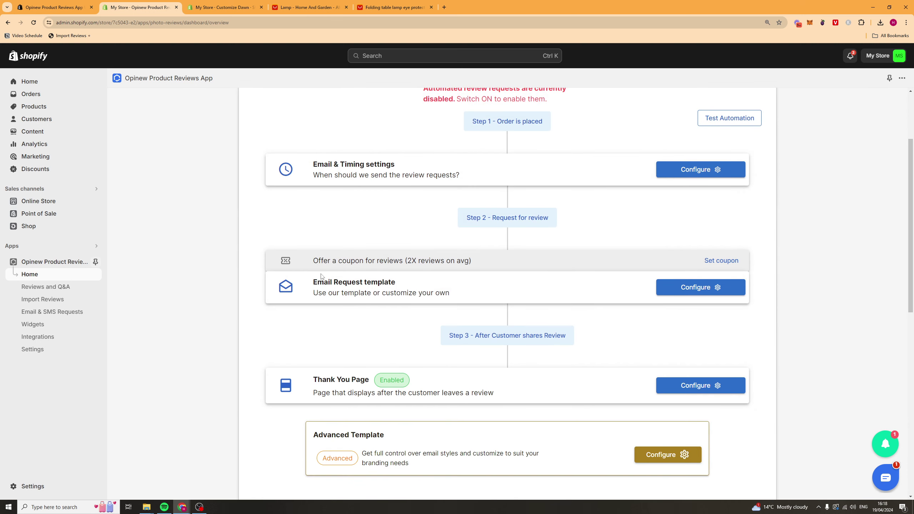
{"action": "left_click_drag", "start_coordinate": [311, 284], "coordinate": [335, 282]}
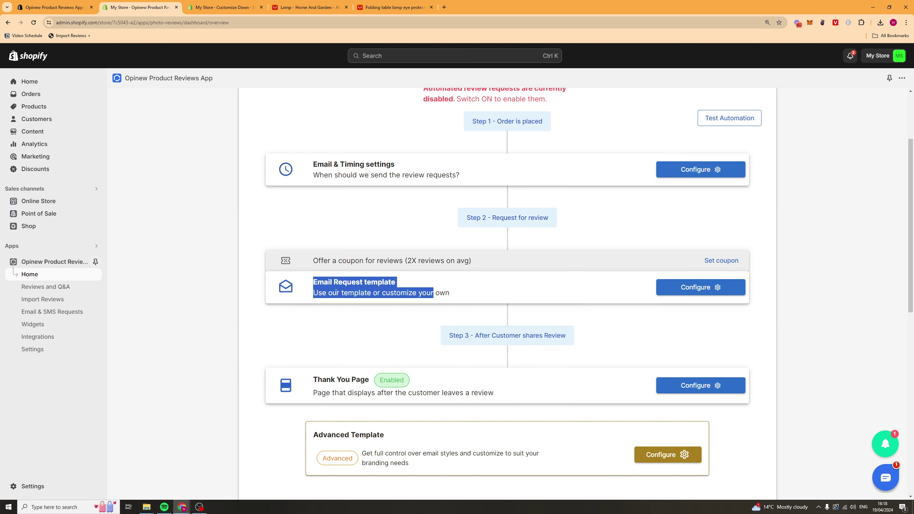
{"action": "left_click", "coordinate": [335, 292]}
{"action": "left_click", "coordinate": [686, 287]}
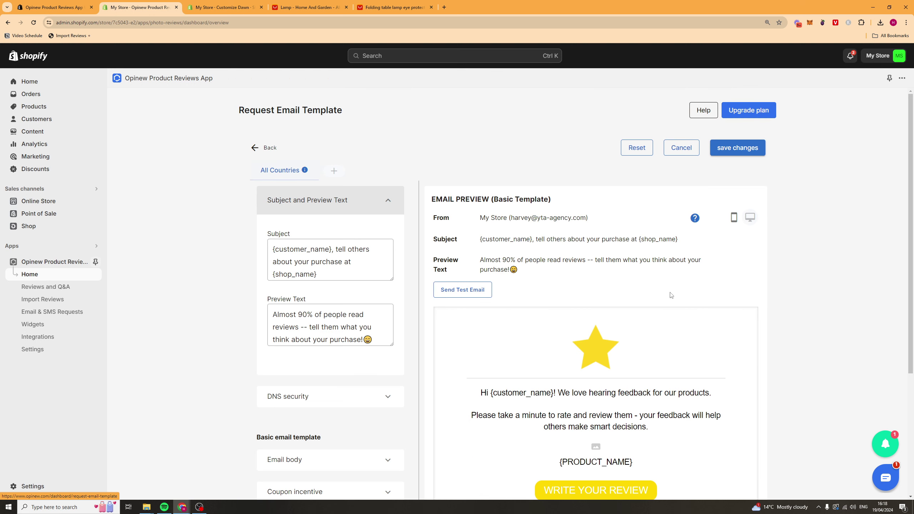
{"action": "scroll", "coordinate": [422, 230], "scroll_direction": "down", "scroll_amount": 5}
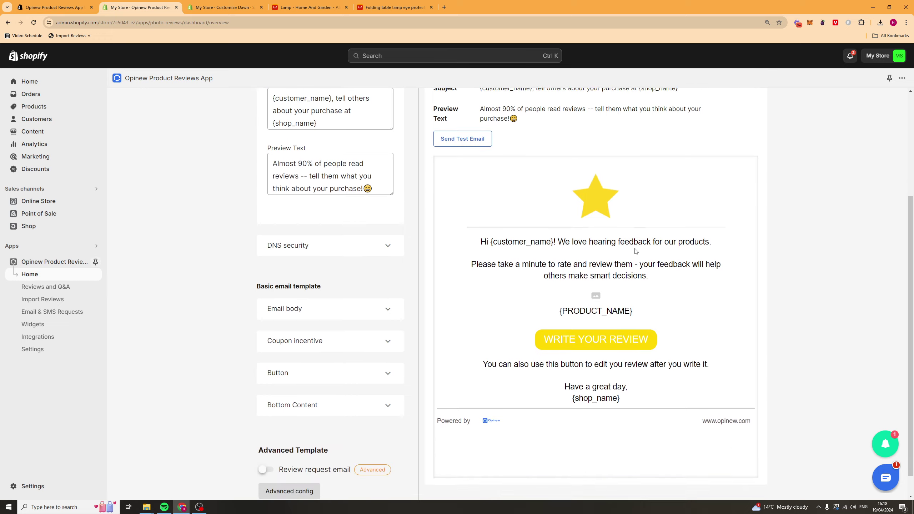
{"action": "left_click", "coordinate": [377, 283]}
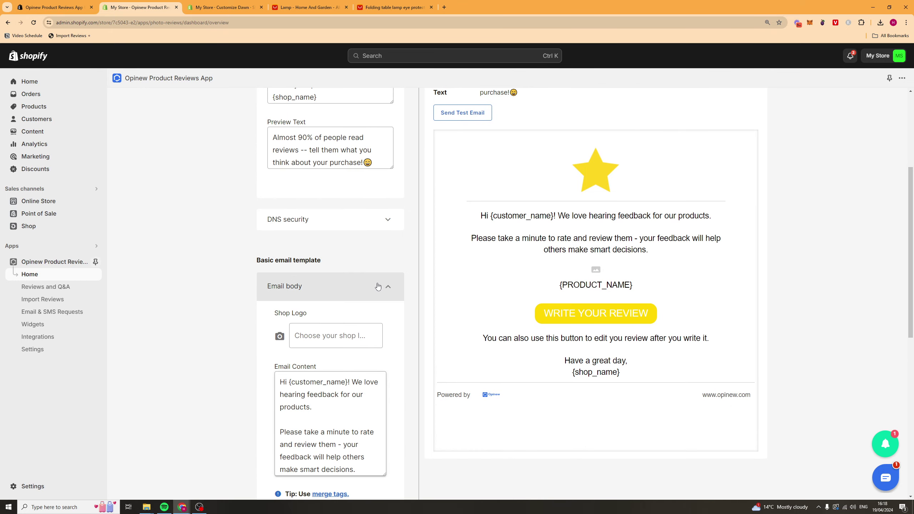
{"action": "left_click", "coordinate": [377, 283]}
{"action": "left_click", "coordinate": [378, 308]}
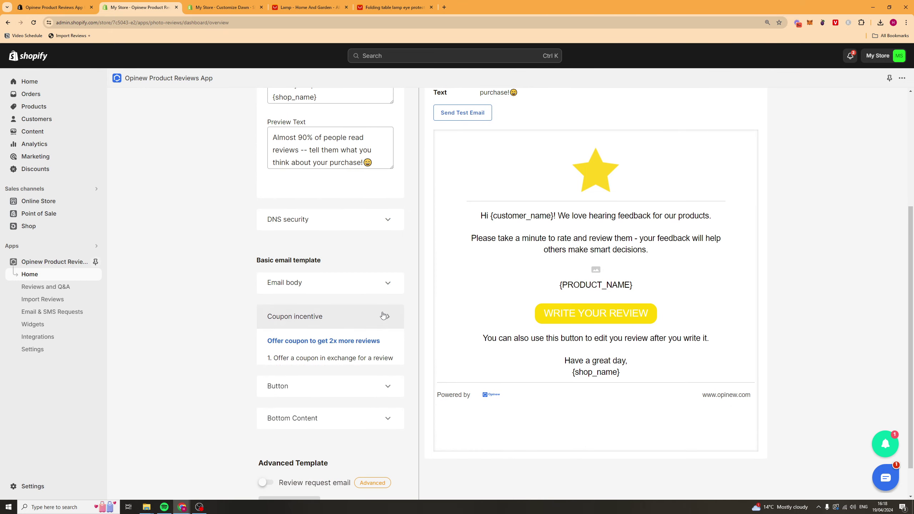
{"action": "left_click", "coordinate": [362, 315]}
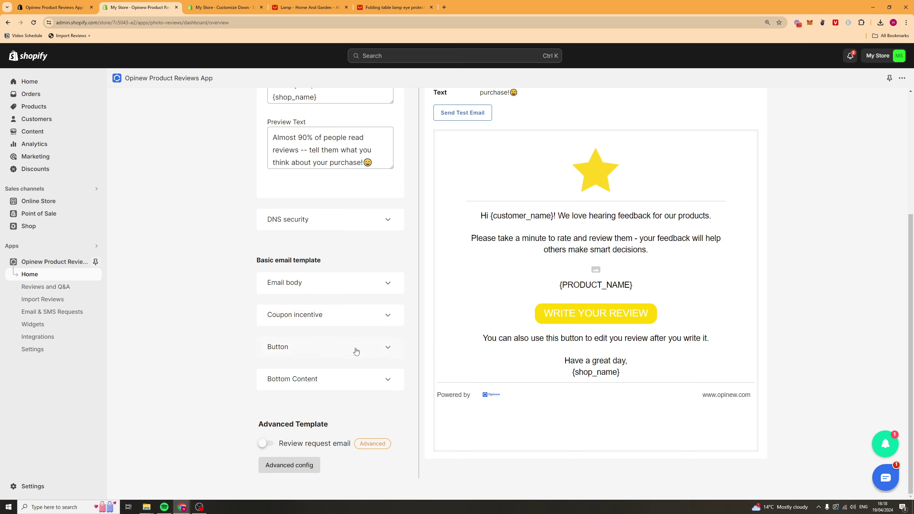
{"action": "left_click", "coordinate": [355, 349]}
{"action": "left_click", "coordinate": [358, 349]}
{"action": "left_click", "coordinate": [363, 381]}
{"action": "left_click", "coordinate": [363, 382]}
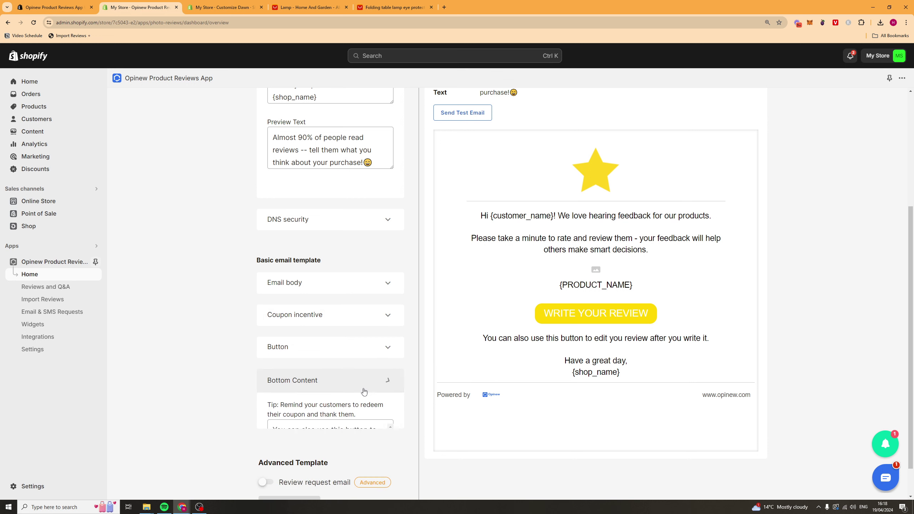
{"action": "scroll", "coordinate": [358, 210], "scroll_direction": "up", "scroll_amount": 5}
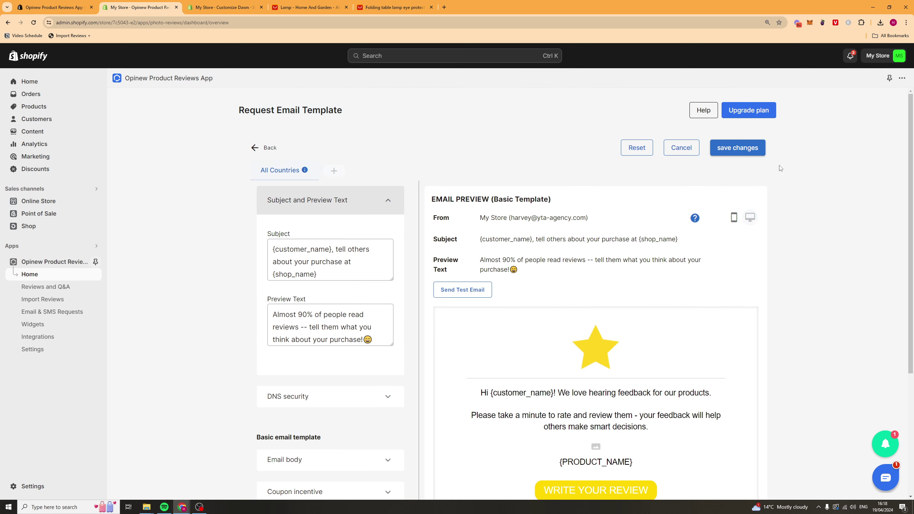
{"action": "left_click", "coordinate": [272, 147]}
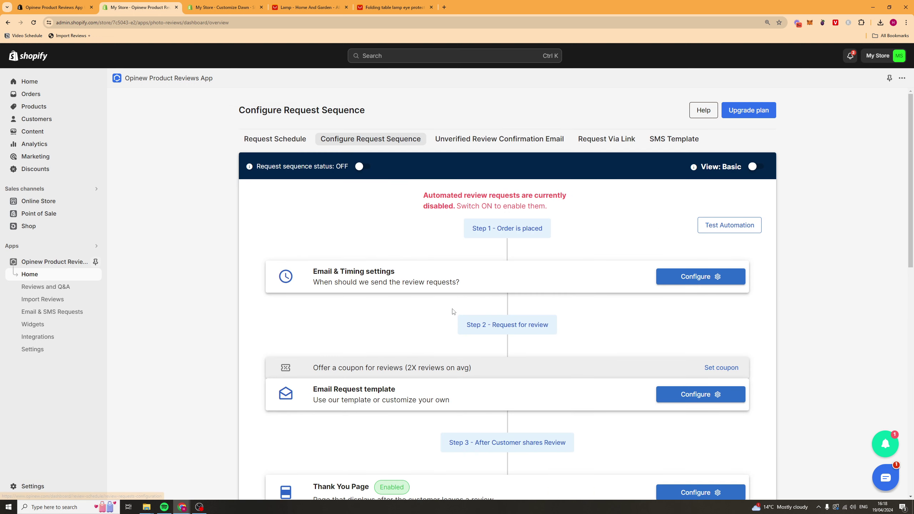
{"action": "scroll", "coordinate": [443, 329], "scroll_direction": "down", "scroll_amount": 5}
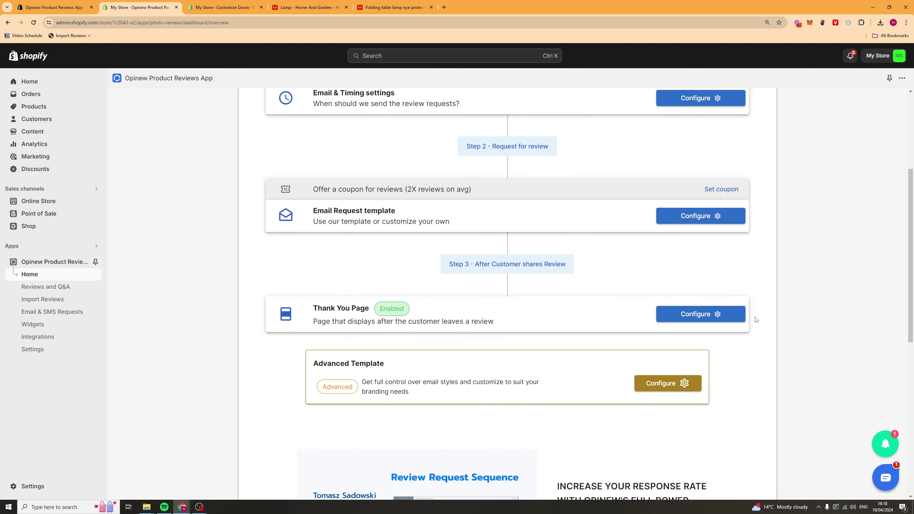
{"action": "left_click", "coordinate": [718, 315]}
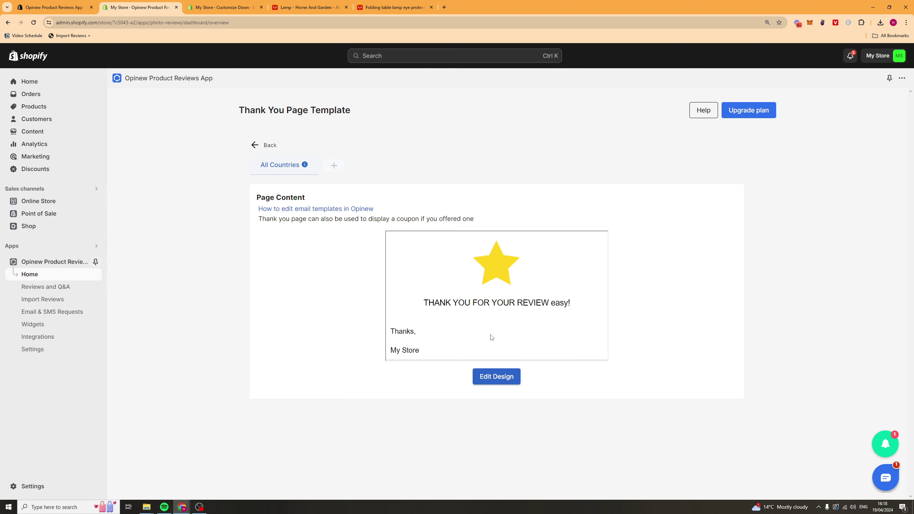
{"action": "left_click", "coordinate": [500, 375]}
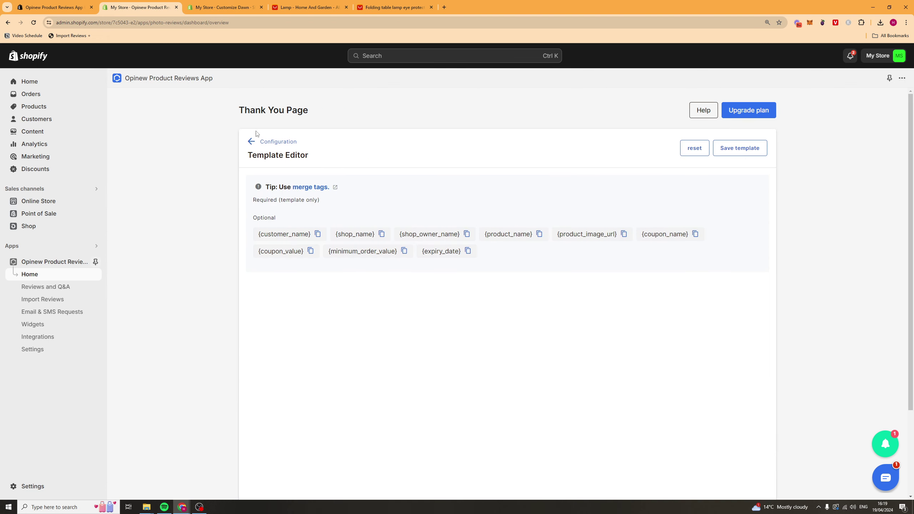
{"action": "left_click", "coordinate": [248, 141]}
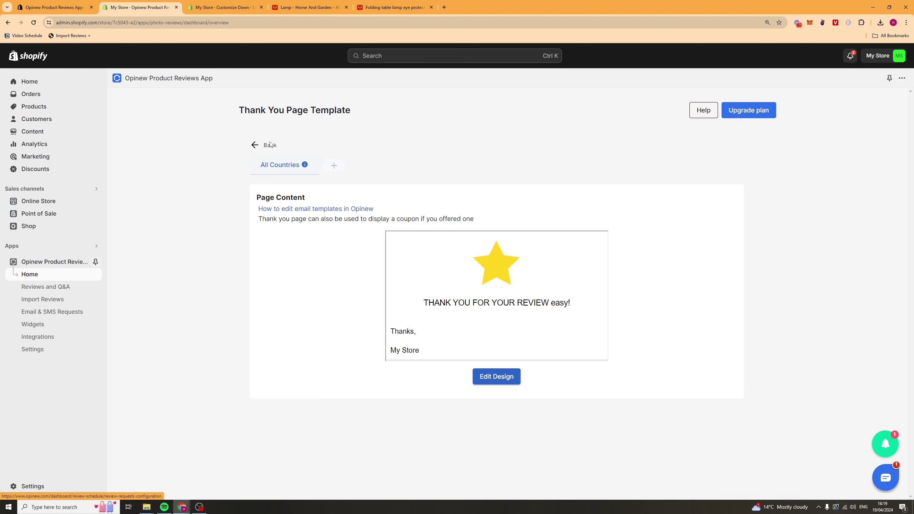
{"action": "left_click", "coordinate": [268, 143]}
{"action": "scroll", "coordinate": [432, 338], "scroll_direction": "down", "scroll_amount": 10}
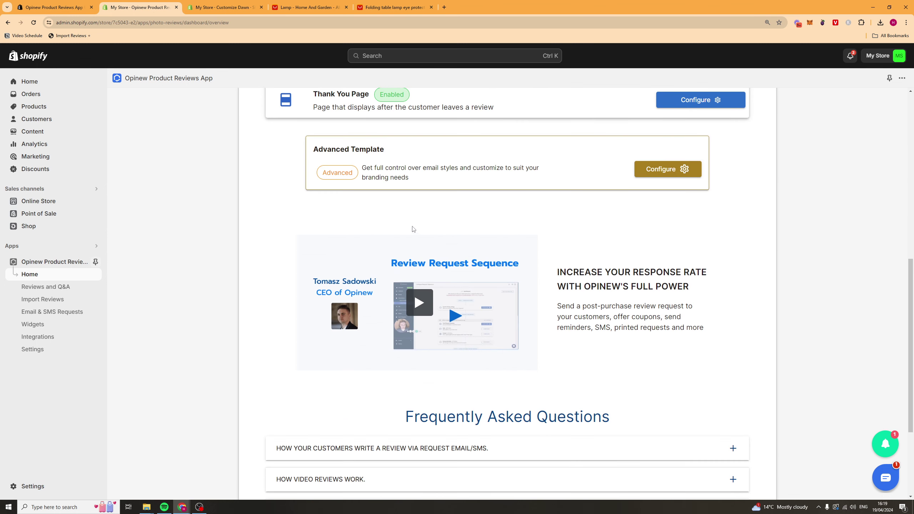
{"action": "scroll", "coordinate": [535, 293], "scroll_direction": "up", "scroll_amount": 3}
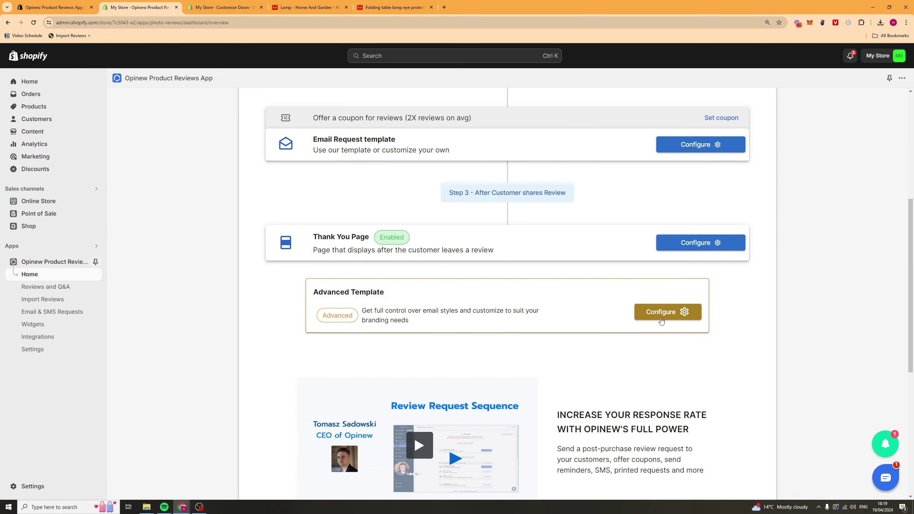
{"action": "left_click", "coordinate": [664, 320]}
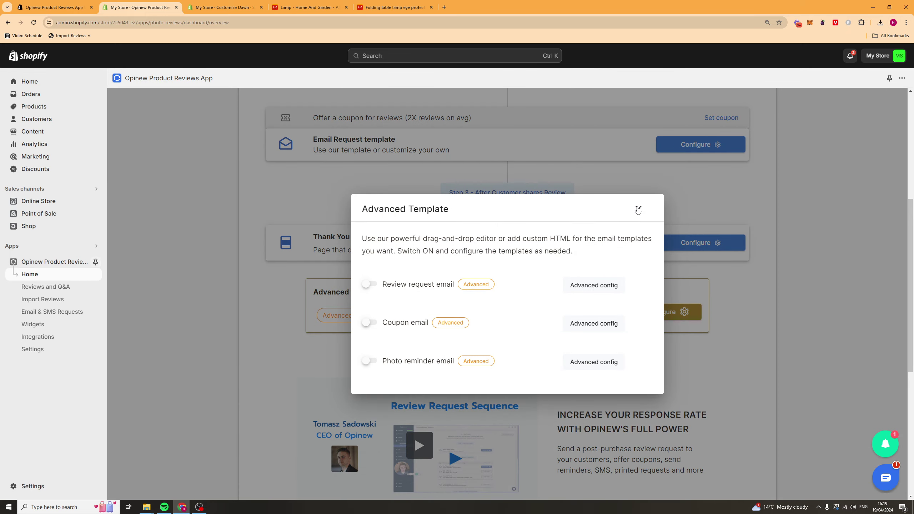
{"action": "left_click", "coordinate": [638, 210]}
{"action": "scroll", "coordinate": [396, 288], "scroll_direction": "down", "scroll_amount": 5}
{"action": "scroll", "coordinate": [360, 332], "scroll_direction": "up", "scroll_amount": 9}
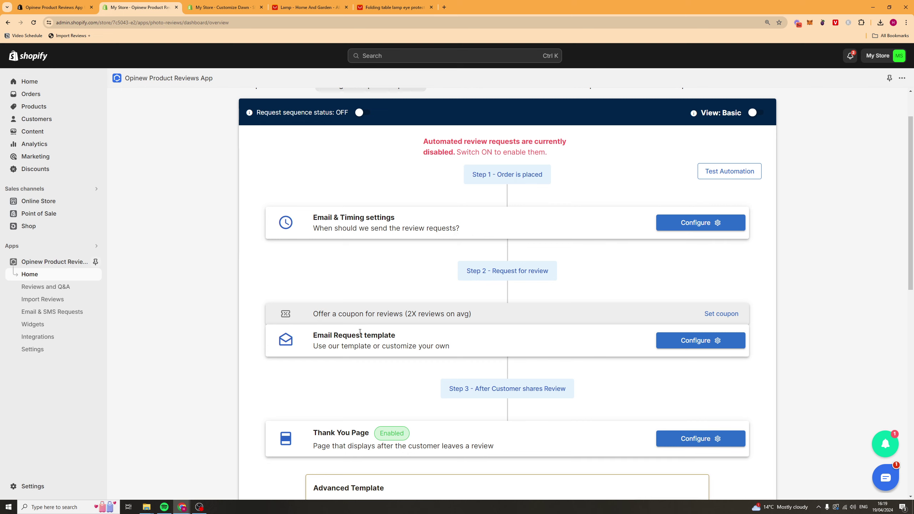
{"action": "scroll", "coordinate": [576, 216], "scroll_direction": "up", "scroll_amount": 2}
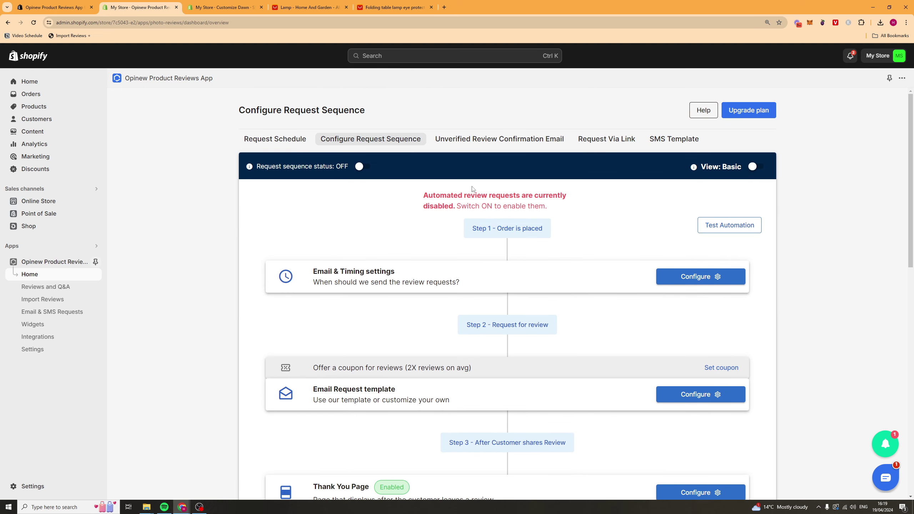
Set request sequence status to ON and view to Advanced, then scroll the SMS, printed and reminder steps
{"action": "left_click", "coordinate": [360, 166]}
{"action": "left_click", "coordinate": [755, 168]}
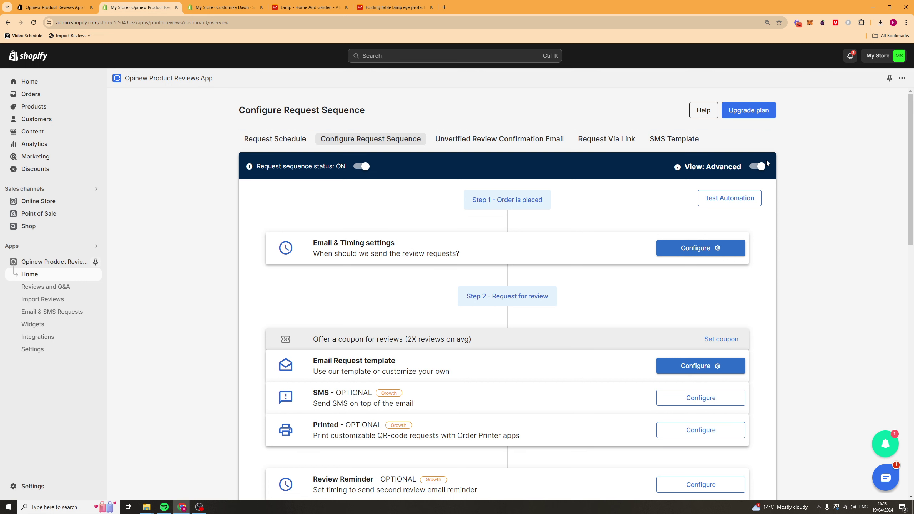
{"action": "scroll", "coordinate": [356, 328], "scroll_direction": "down", "scroll_amount": 2}
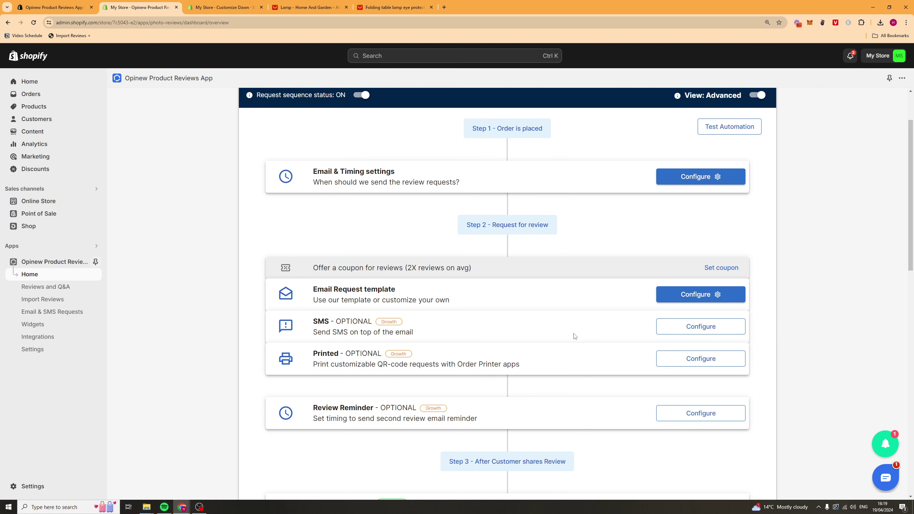
{"action": "scroll", "coordinate": [341, 406], "scroll_direction": "down", "scroll_amount": 3}
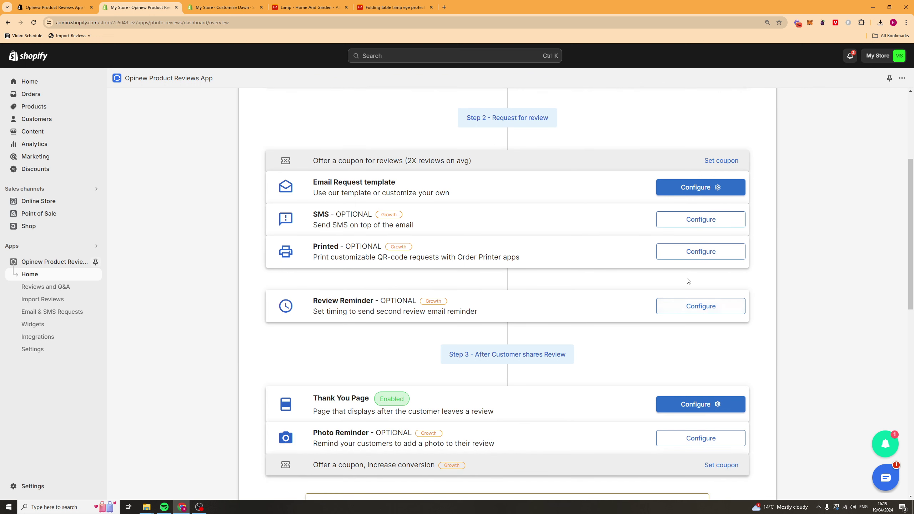
{"action": "scroll", "coordinate": [271, 289], "scroll_direction": "down", "scroll_amount": 4}
{"action": "scroll", "coordinate": [756, 367], "scroll_direction": "down", "scroll_amount": 2}
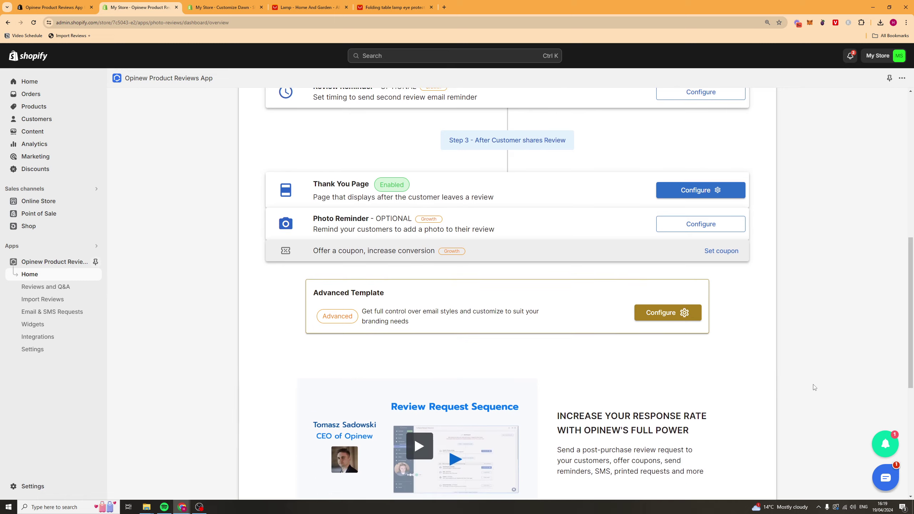
{"action": "scroll", "coordinate": [813, 387], "scroll_direction": "up", "scroll_amount": 11}
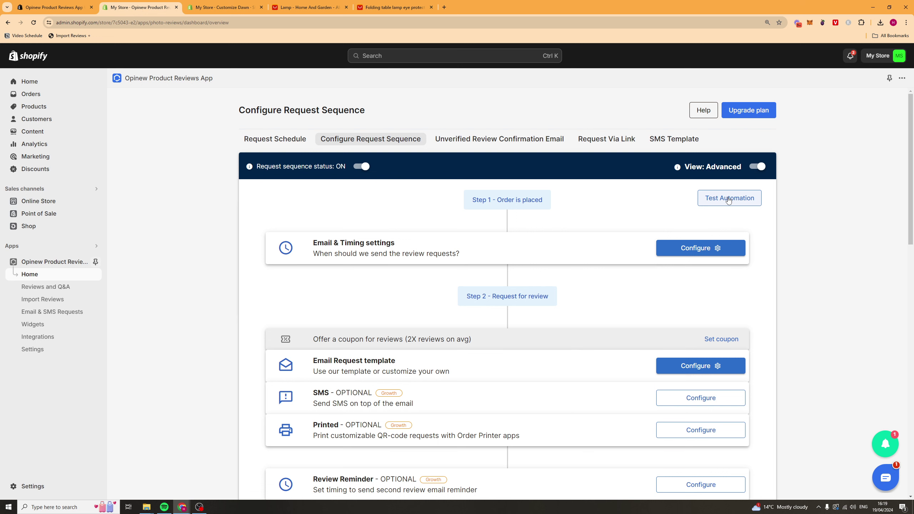
Open the Opinew app Home page from the sidebar, showing 500 import and 400 monthly credits
{"action": "left_click", "coordinate": [53, 262]}
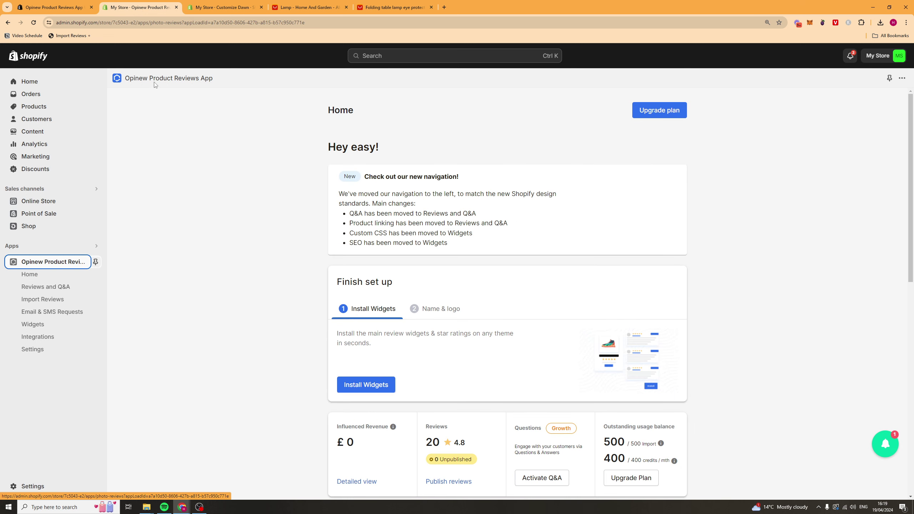
{"action": "middle_click", "coordinate": [267, 216]}
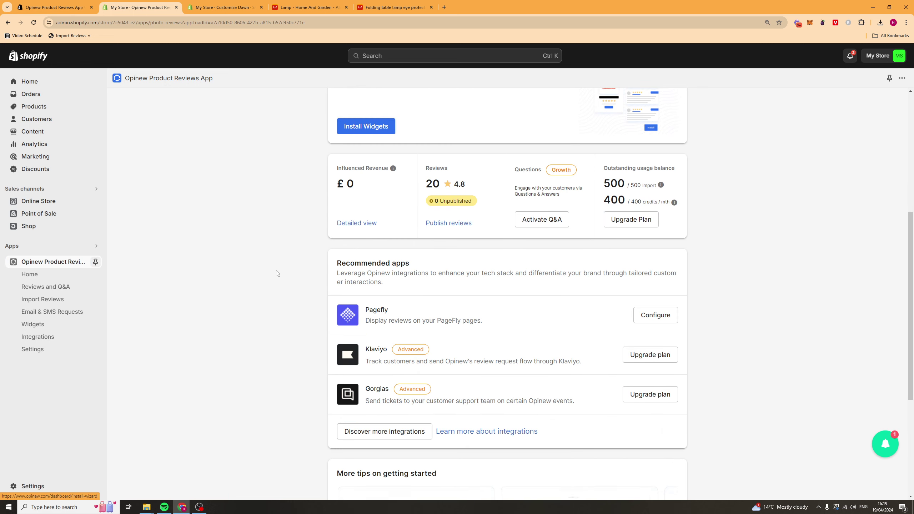
{"action": "scroll", "coordinate": [263, 232], "scroll_direction": "up", "scroll_amount": 15}
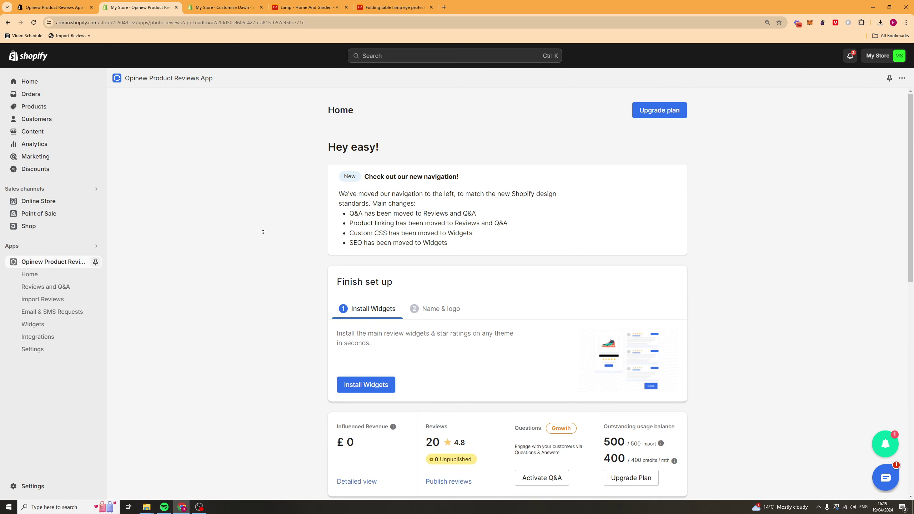